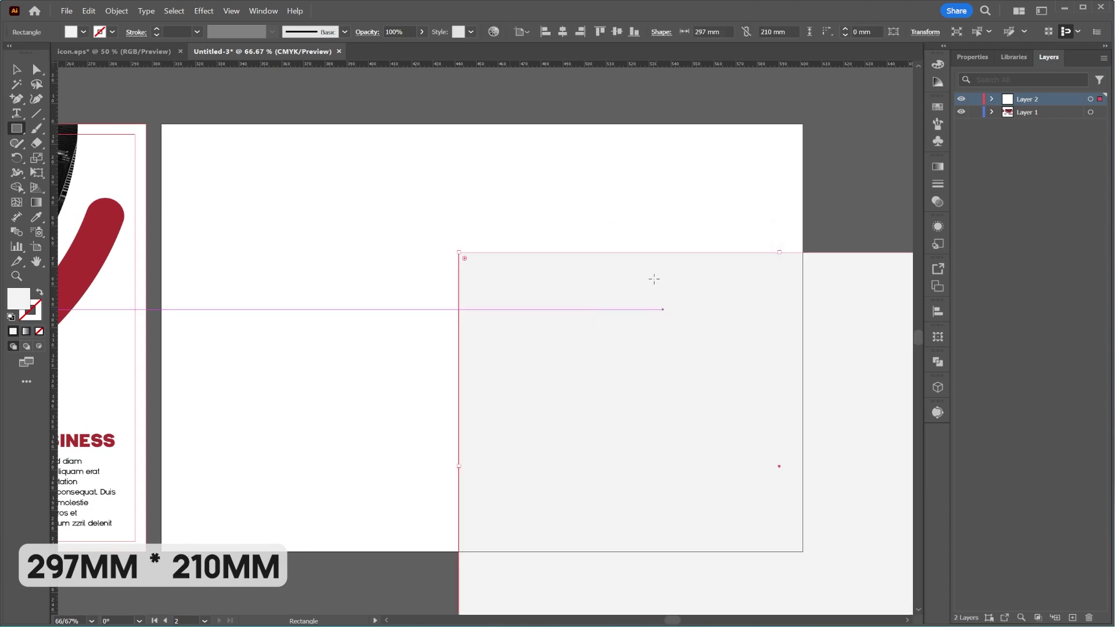
Center the 297 × 210 mm rectangle on the second artboard and create a -5 mm offset path from it
click(566, 32)
click(616, 32)
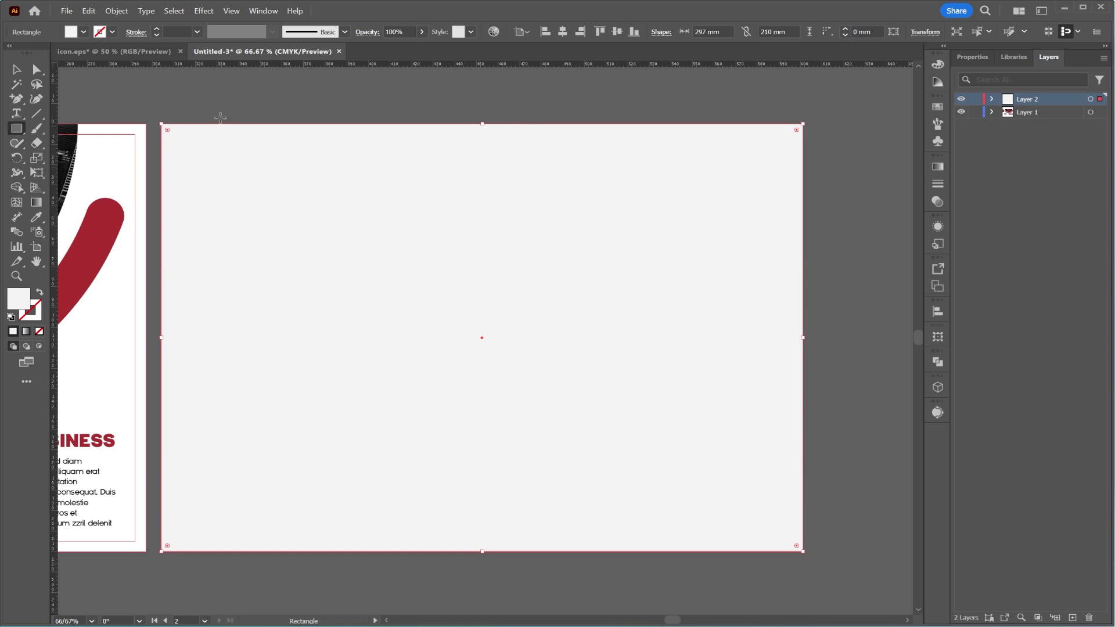
click(116, 11)
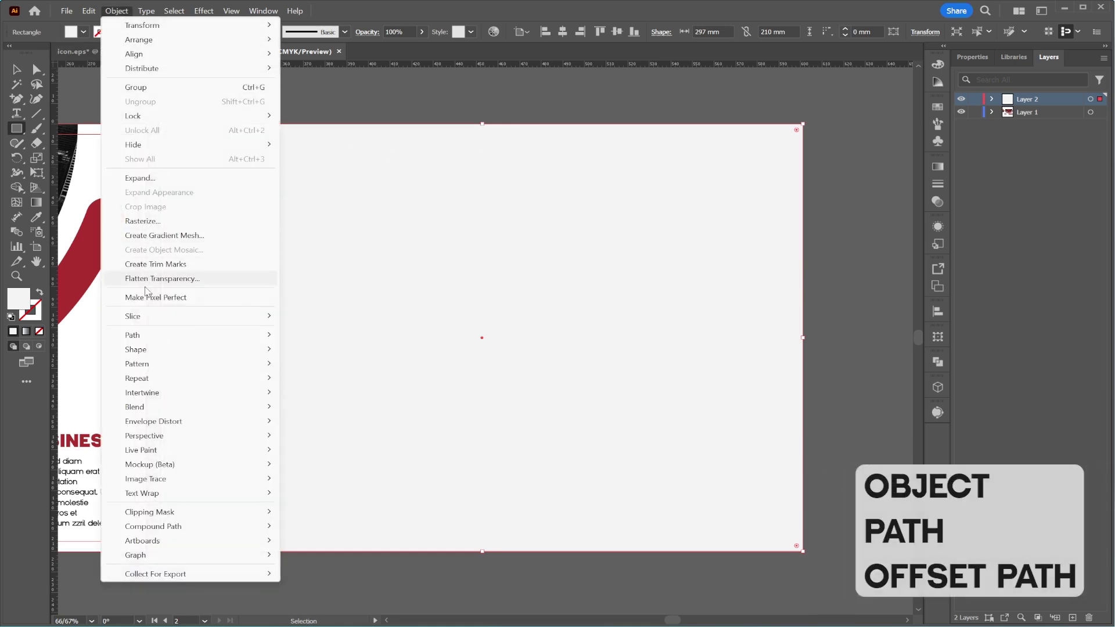
mouse_move(160, 339)
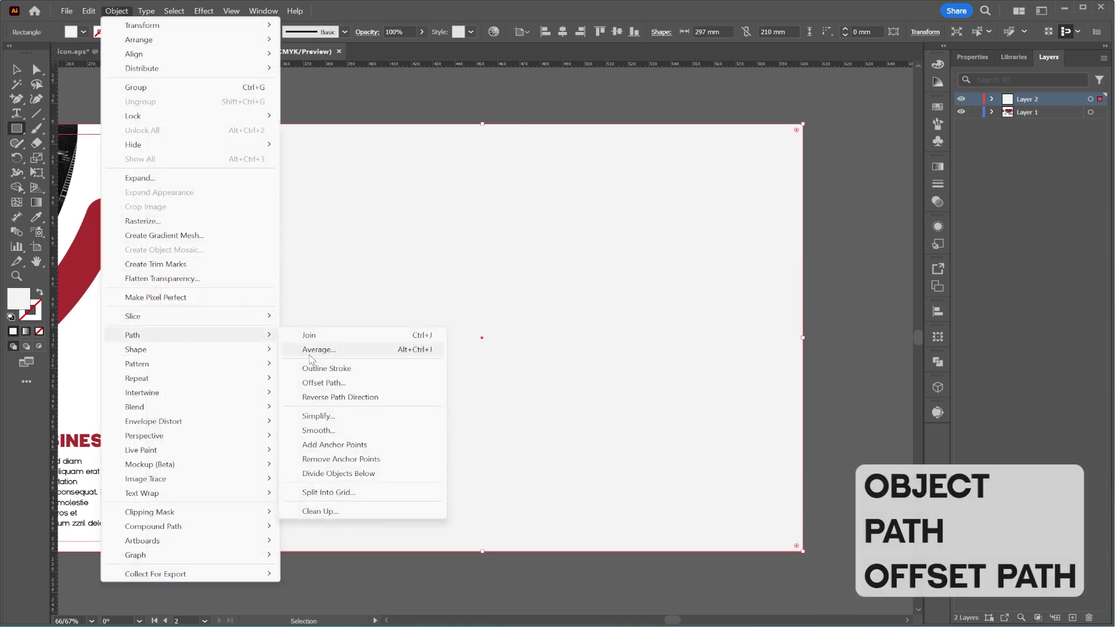
click(323, 382)
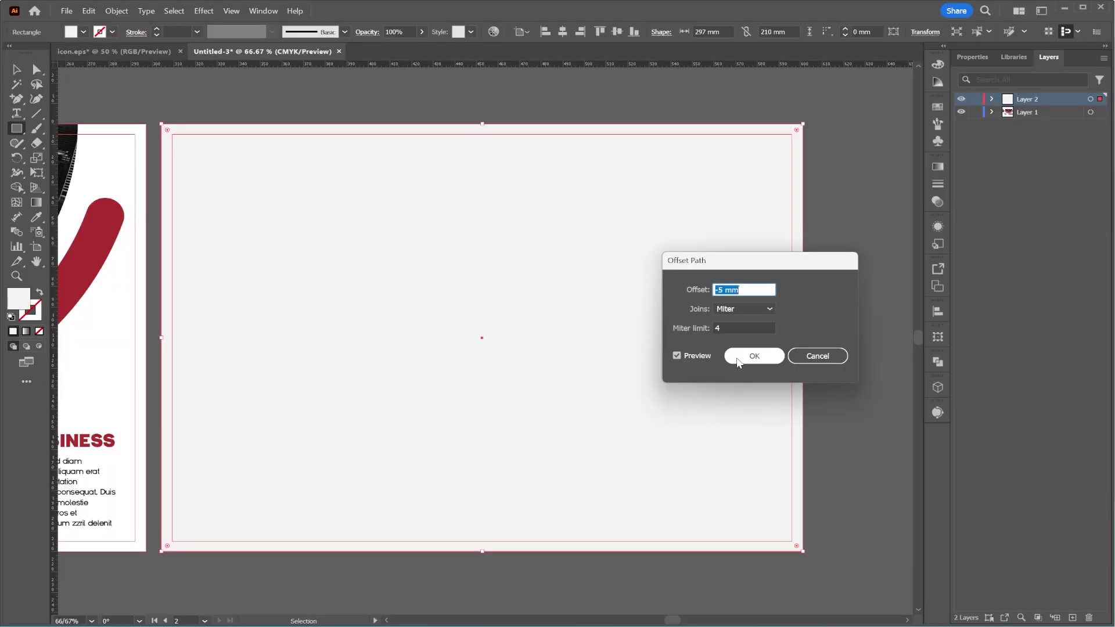
click(871, 408)
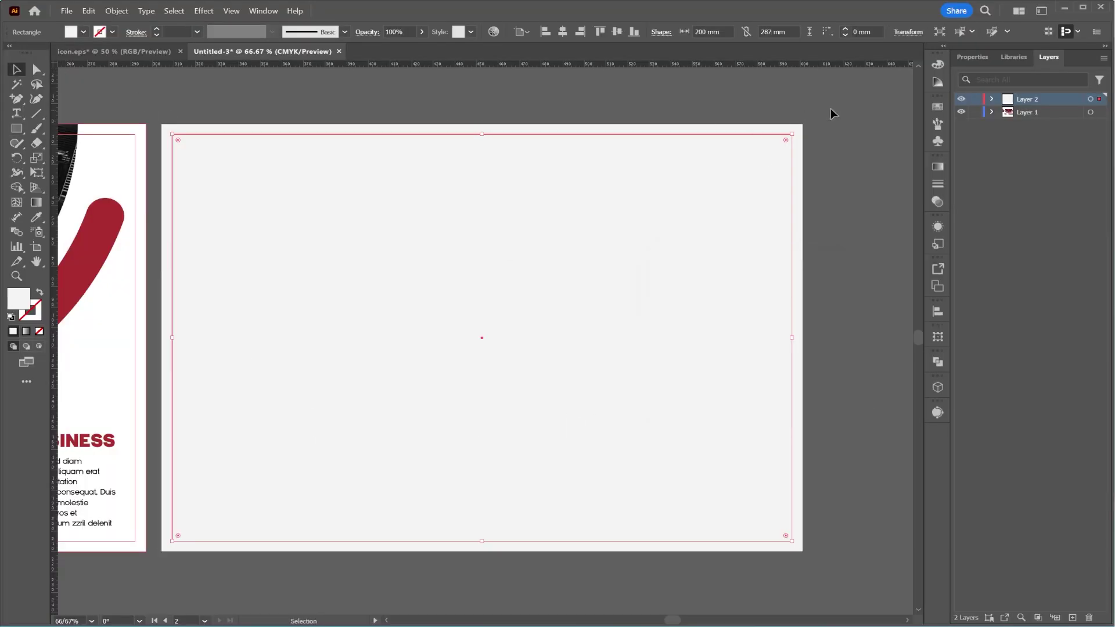
Select both the outer rectangle and its inner offset path and convert them into guides
drag(833, 114, 605, 241)
right_click(629, 197)
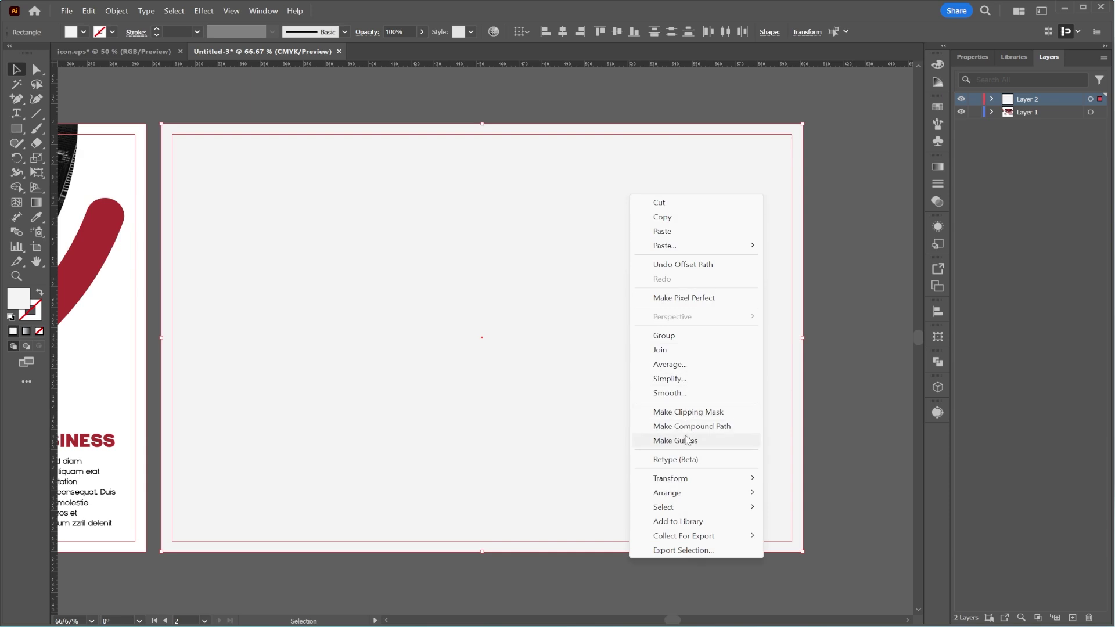
click(686, 440)
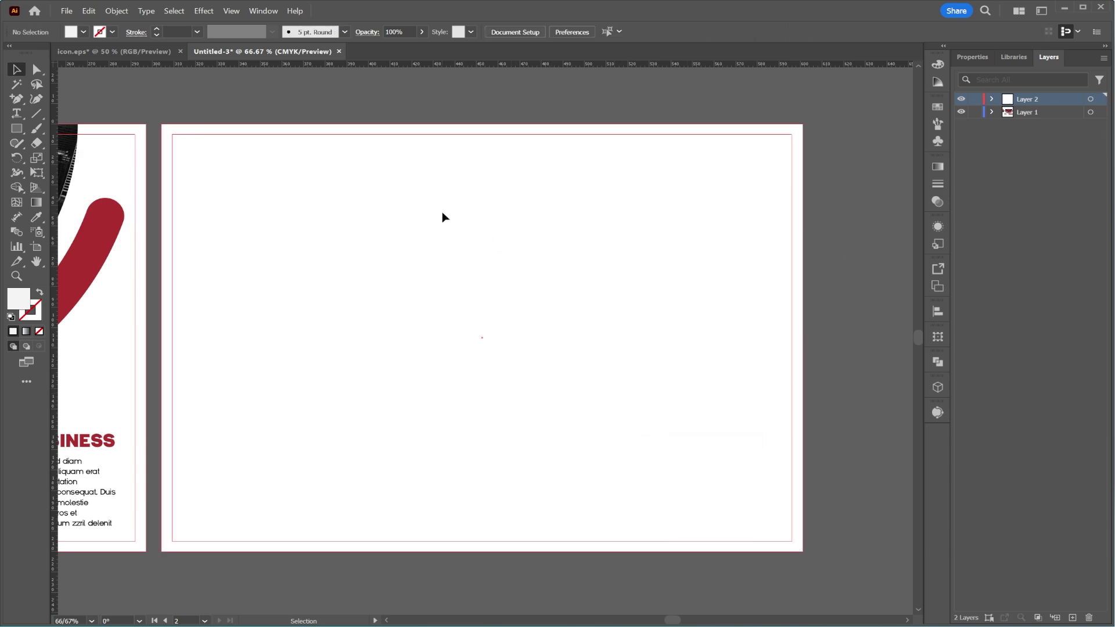
Copy the "WE IMPROVE YOURBUSINESS" heading and its body text into Layer 2 and place them across the second artboard's upper-right corner
drag(442, 217, 493, 199)
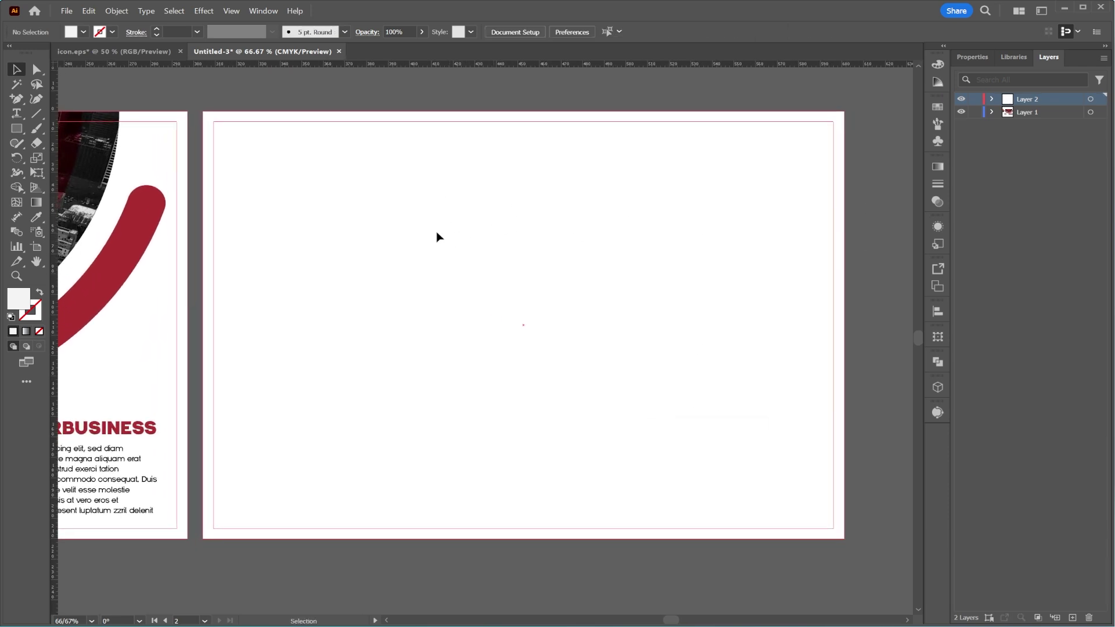
drag(254, 396, 331, 345)
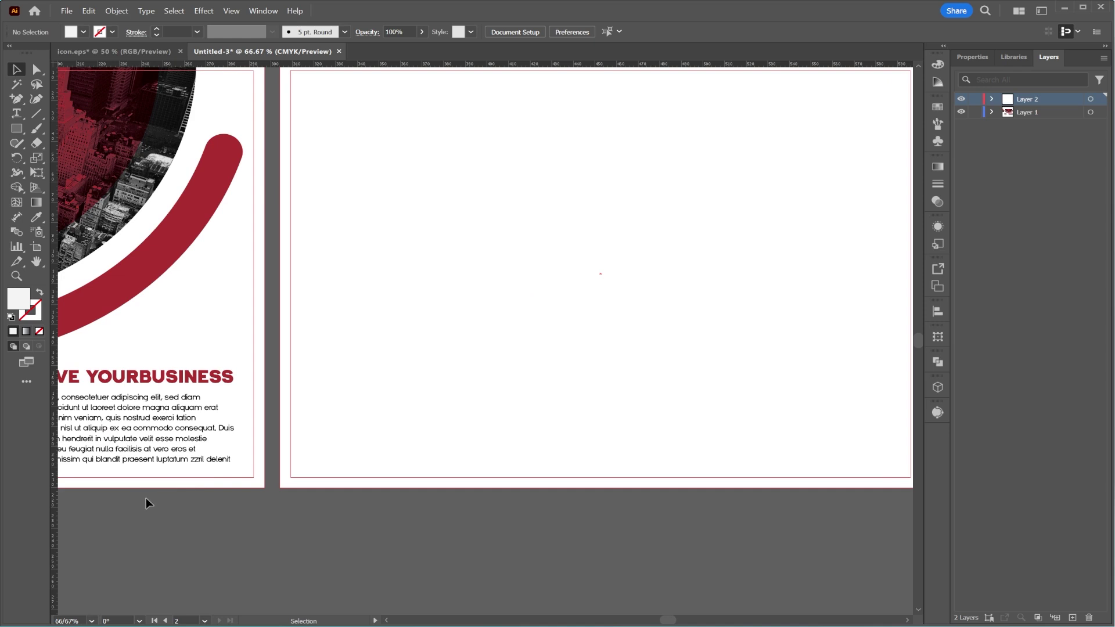
click(205, 480)
click(149, 386)
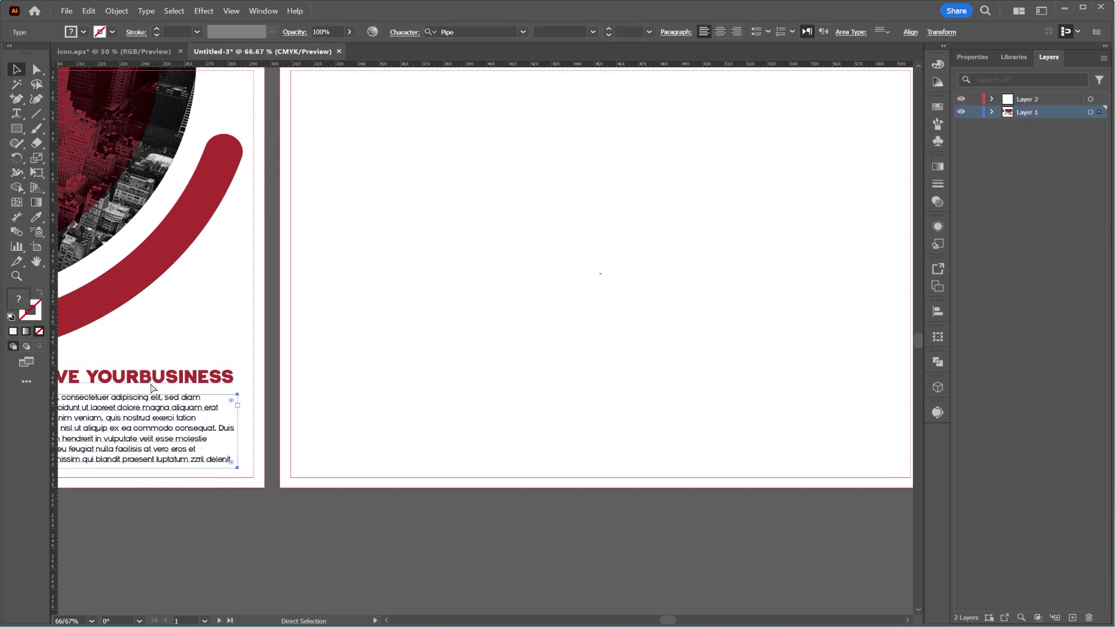
shift+click(153, 387)
click(1049, 100)
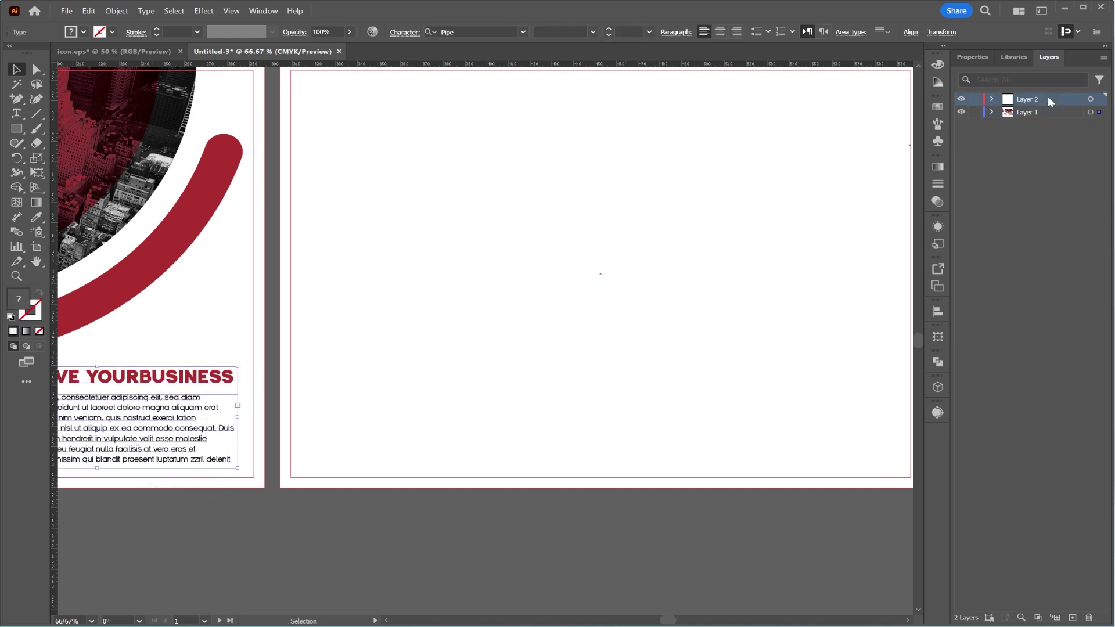
click(787, 190)
drag(784, 204, 610, 262)
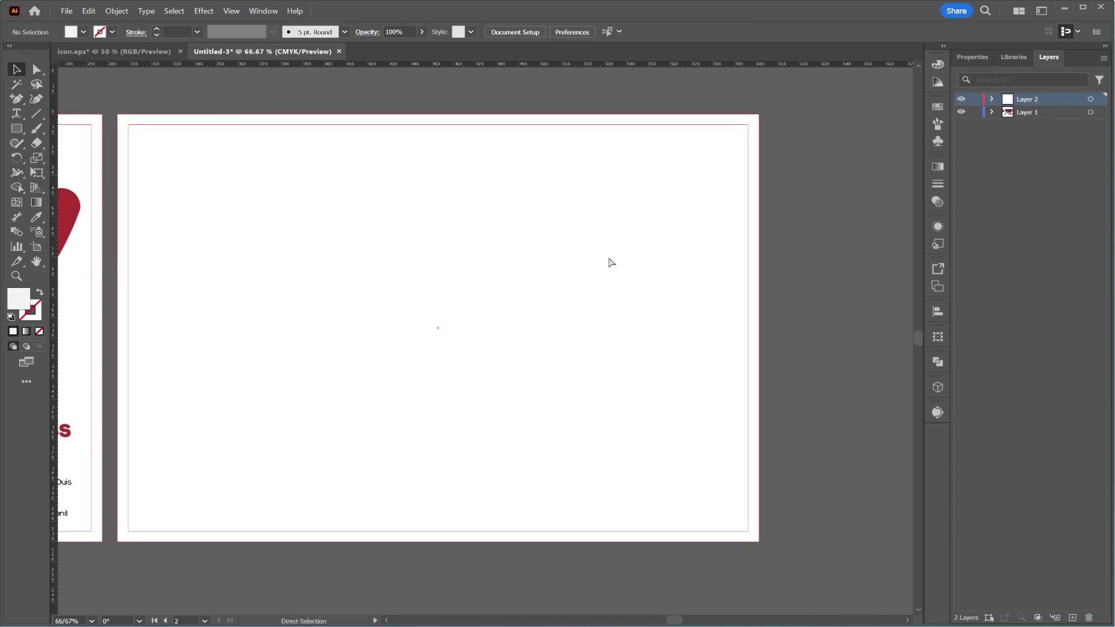
key(ctrl+v)
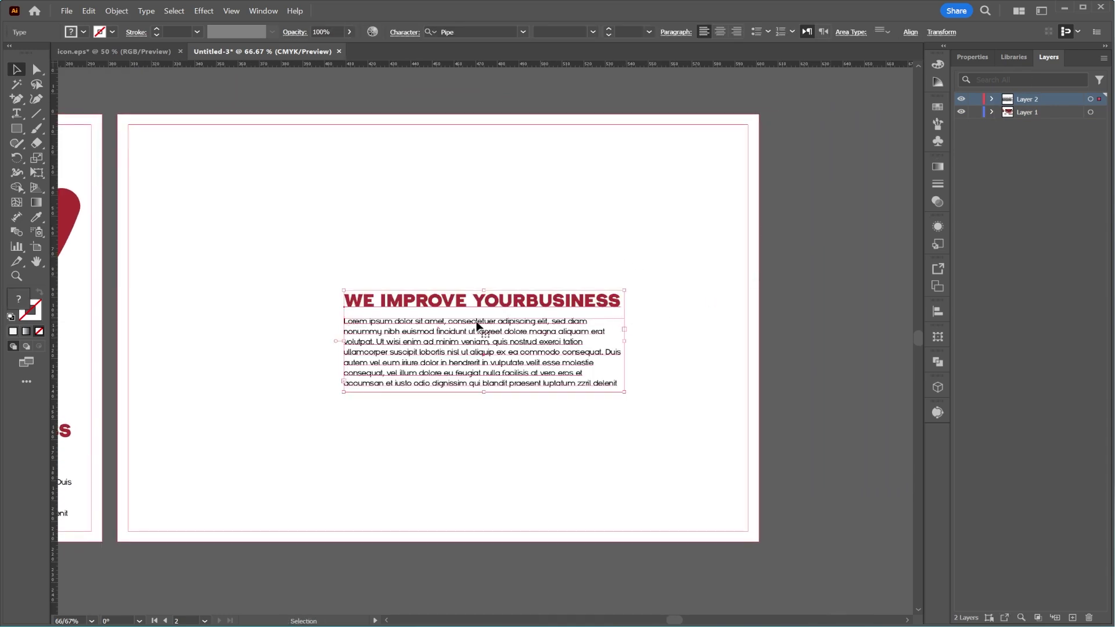
drag(476, 326, 781, 87)
click(714, 385)
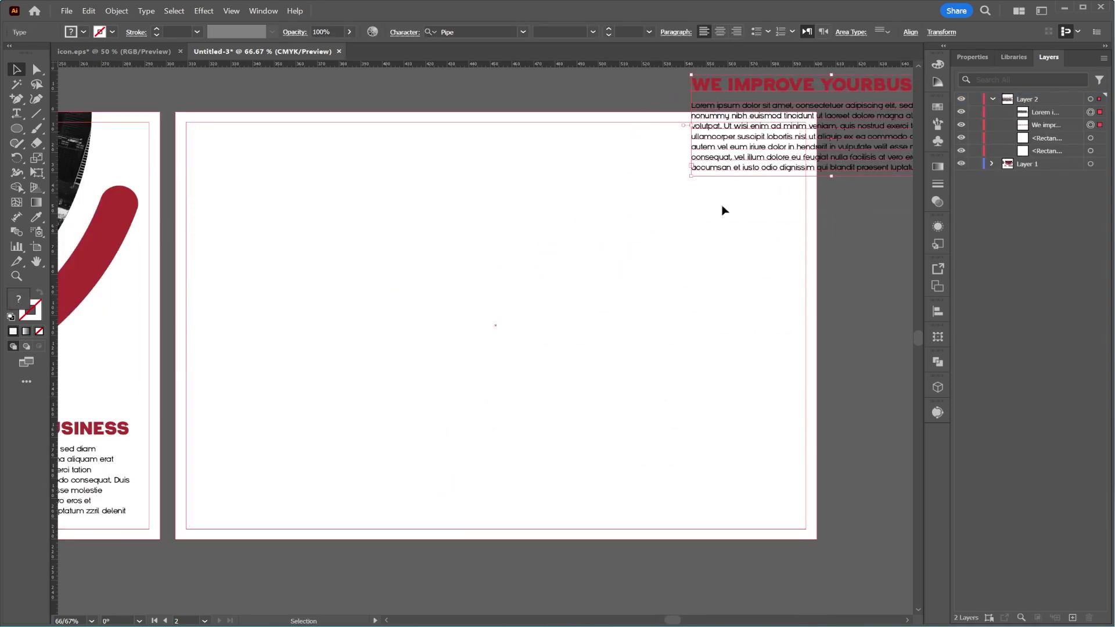
Draw a circle about 156 mm in diameter and position it overlapping the second artboard's lower-right corner
click(18, 128)
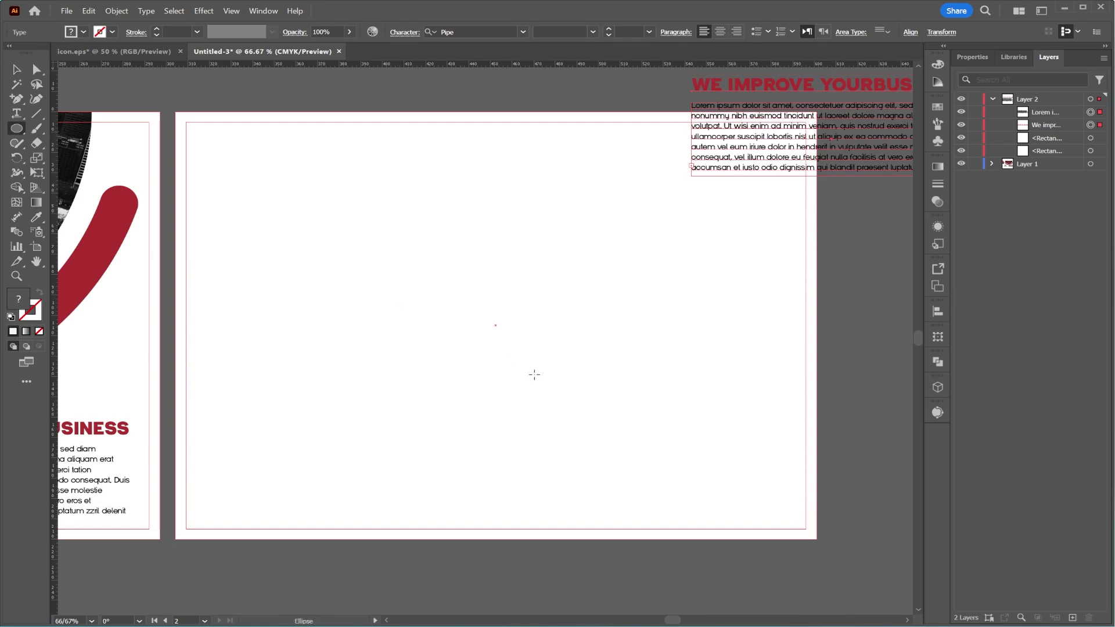
drag(743, 441, 688, 363)
drag(609, 338, 774, 477)
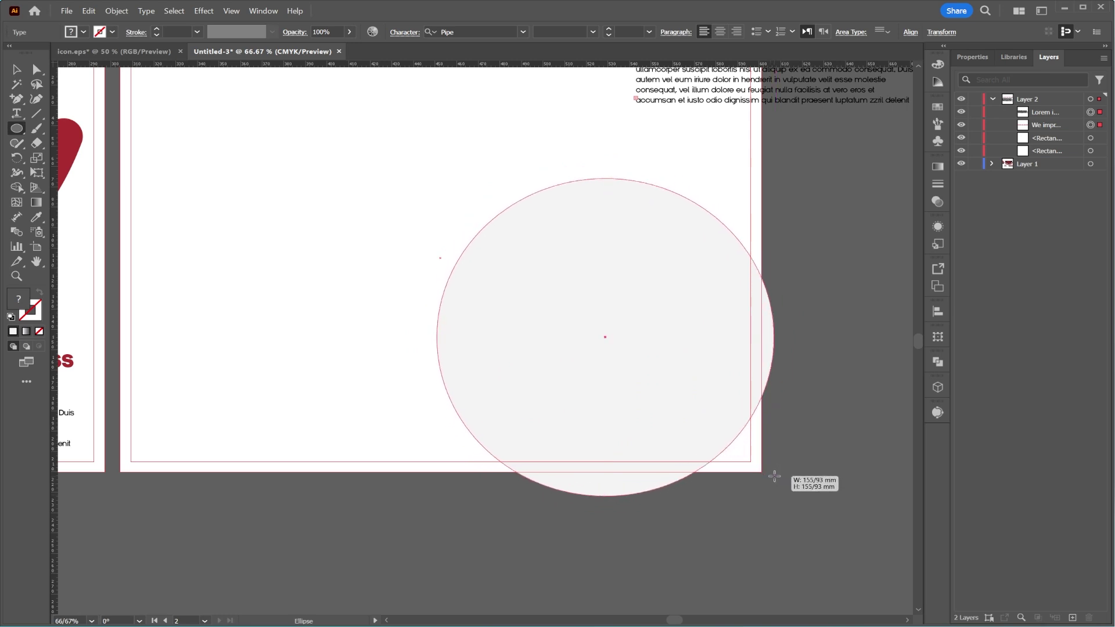
key(v)
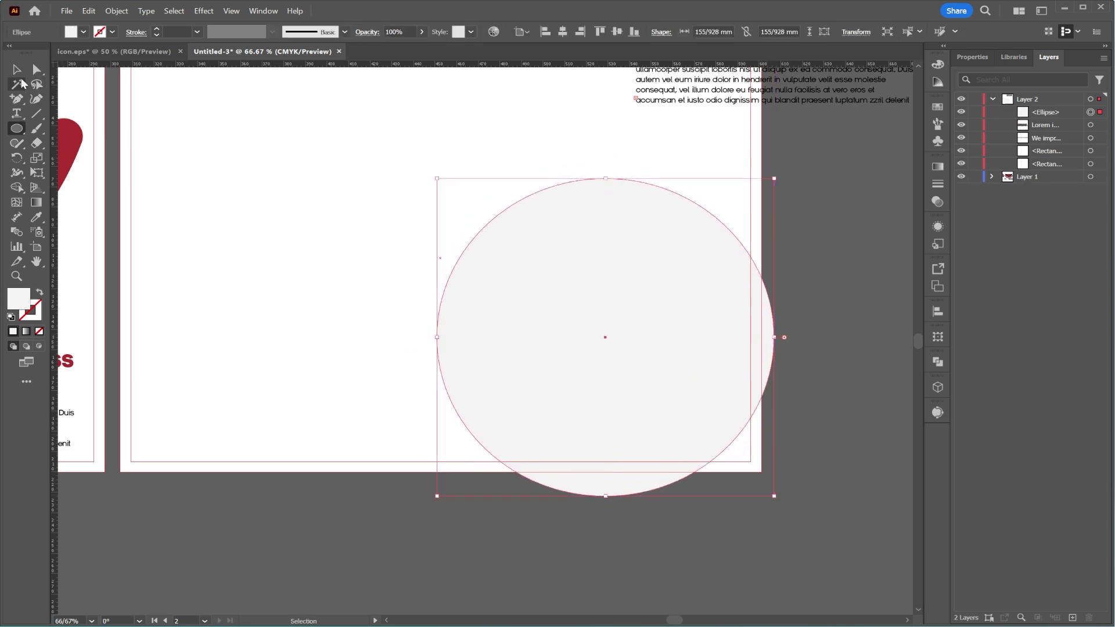
drag(606, 327, 649, 383)
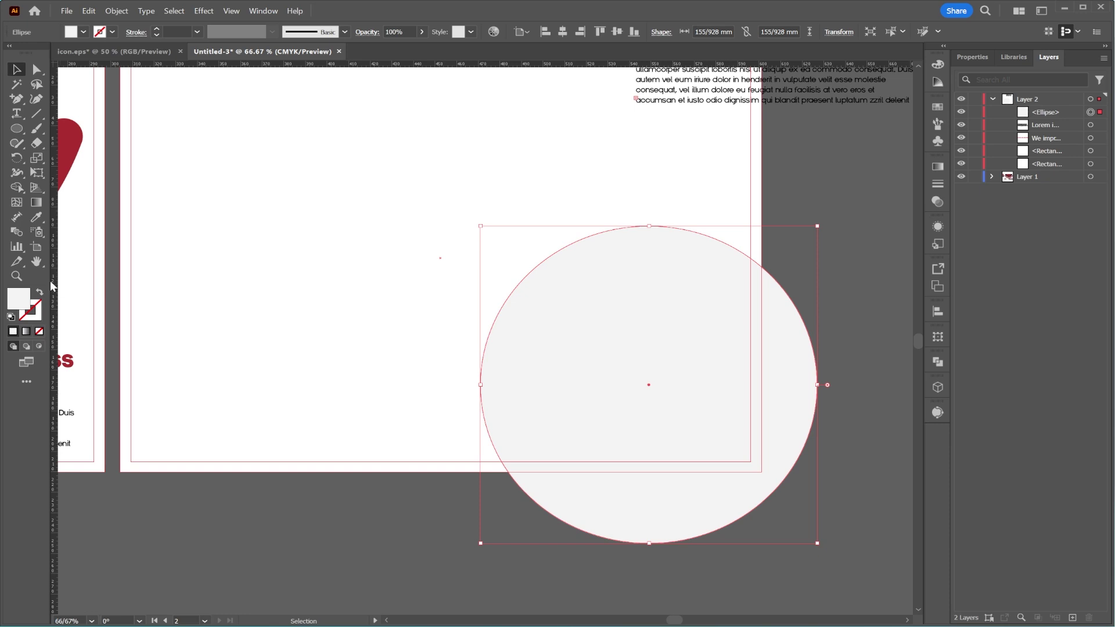
Give the circle a red 3 pt stroke with no fill
click(84, 32)
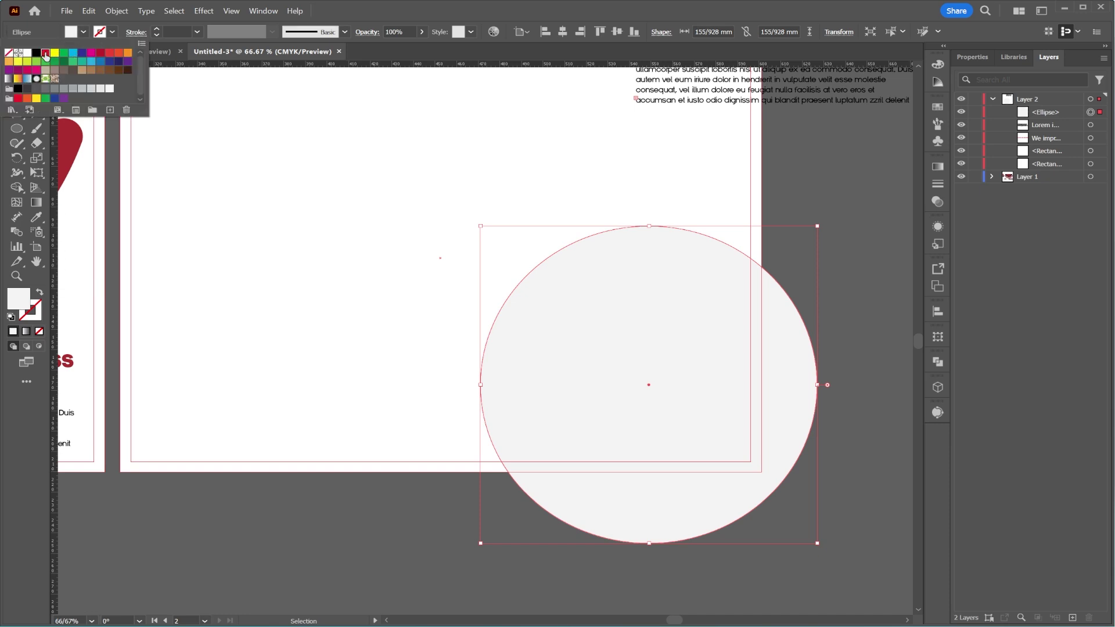
click(45, 56)
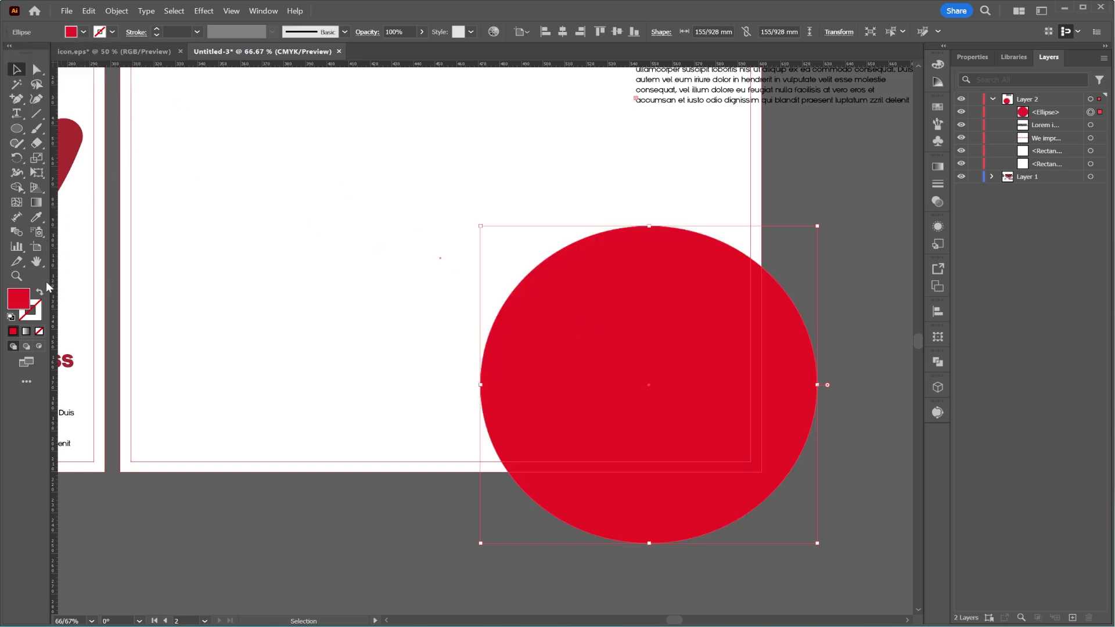
click(41, 296)
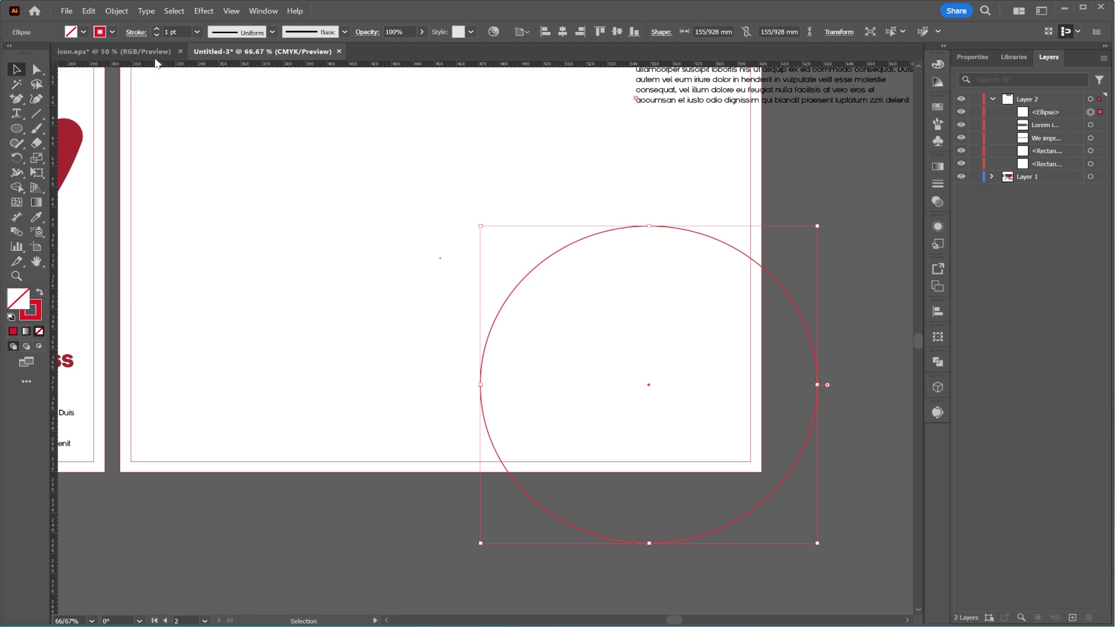
click(156, 29)
click(156, 29)
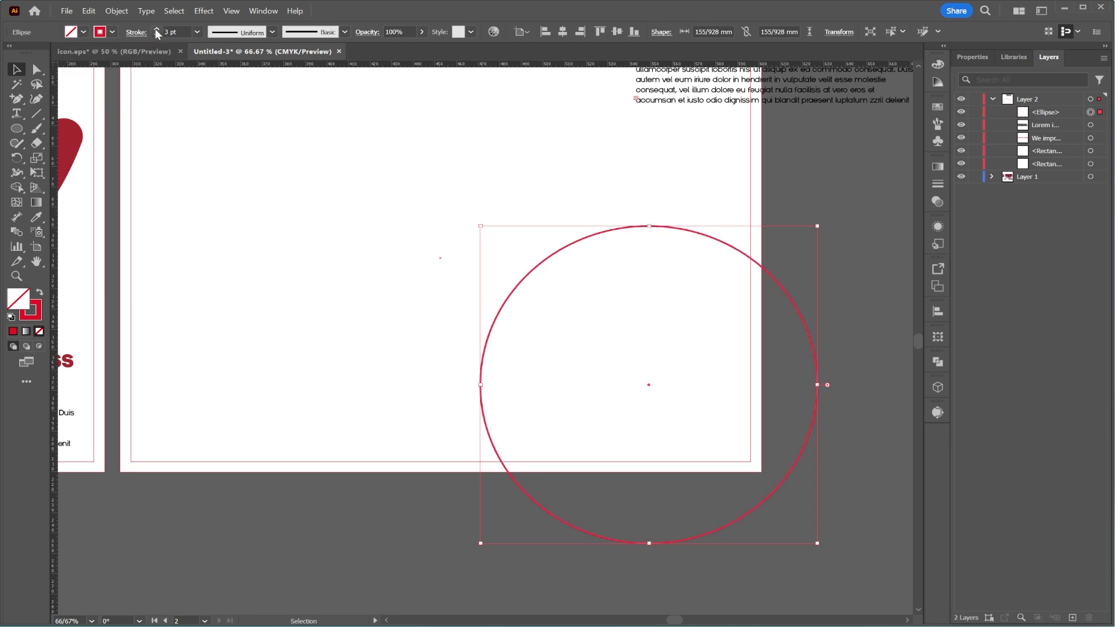
Paste copies of the circle in front and scale them down concentrically to about 125 mm in diameter
right_click(665, 227)
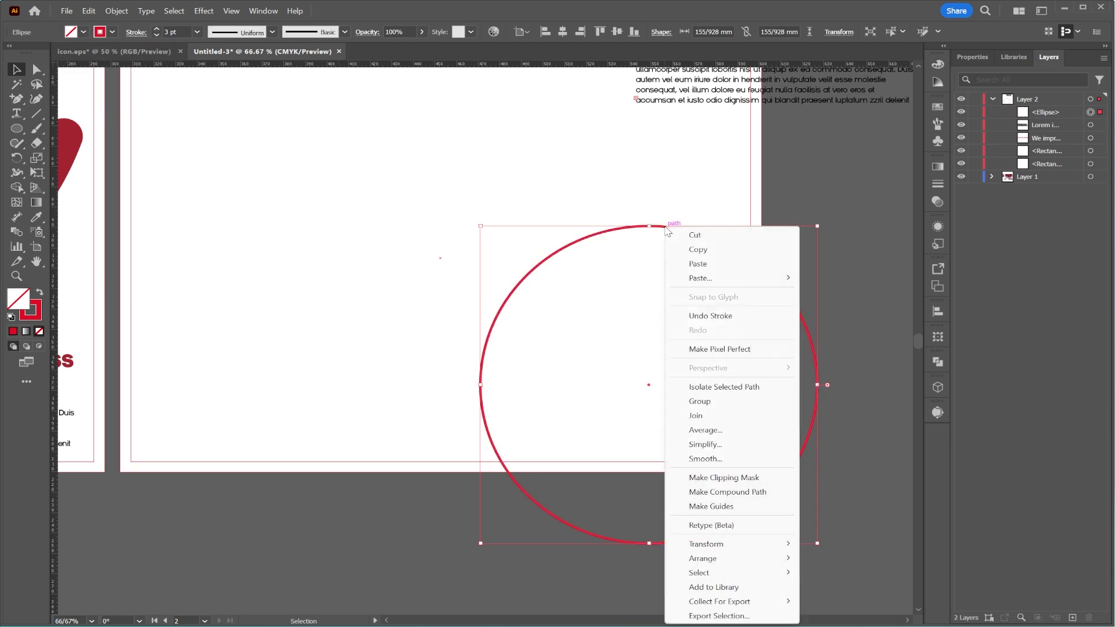
click(705, 254)
right_click(663, 228)
mouse_move(732, 281)
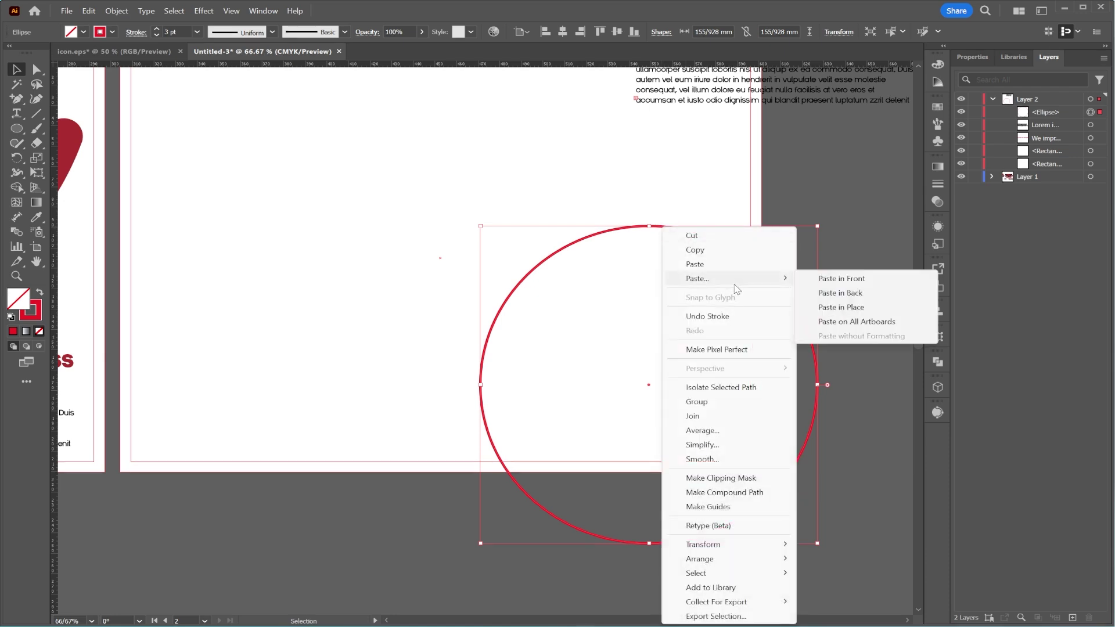
click(807, 280)
drag(649, 227, 655, 258)
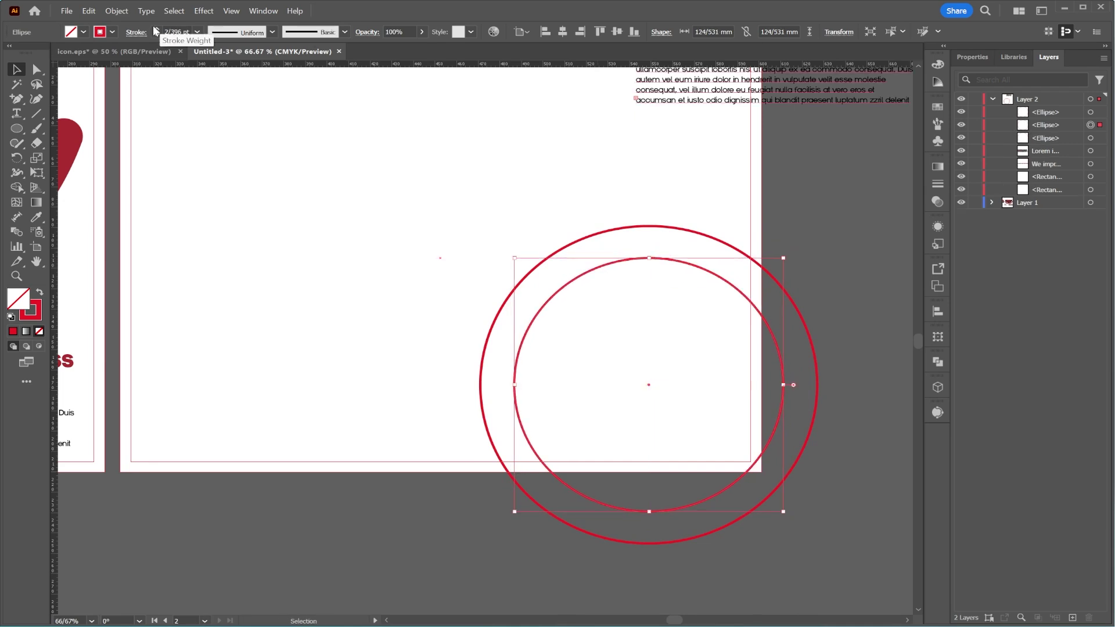
Give the lower of the two inner circles a light grey fill with no stroke
click(112, 32)
click(100, 88)
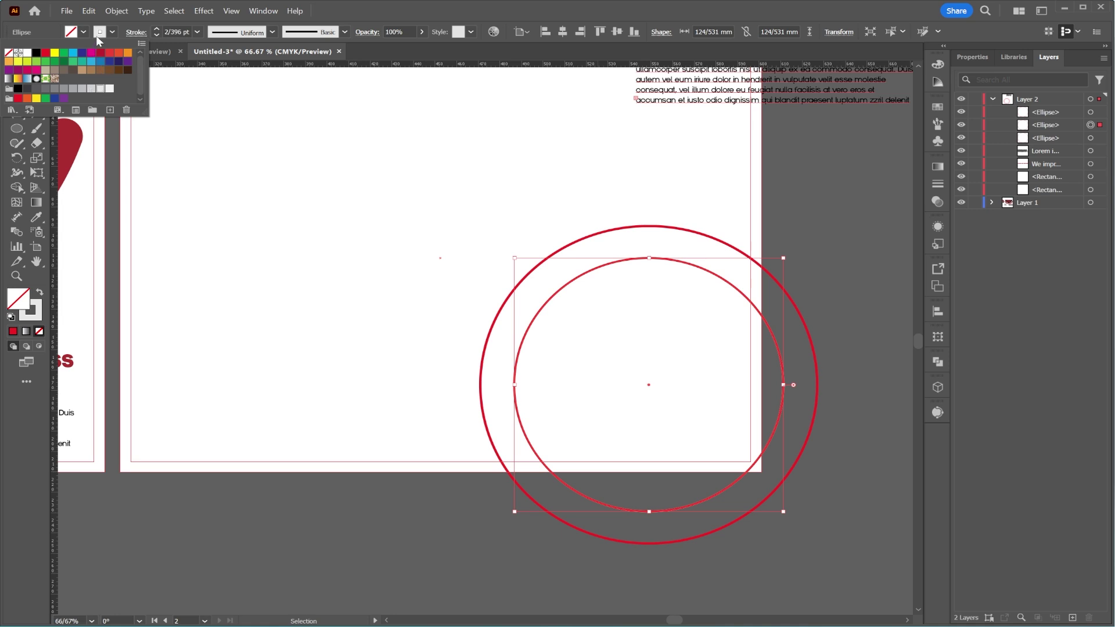
click(39, 292)
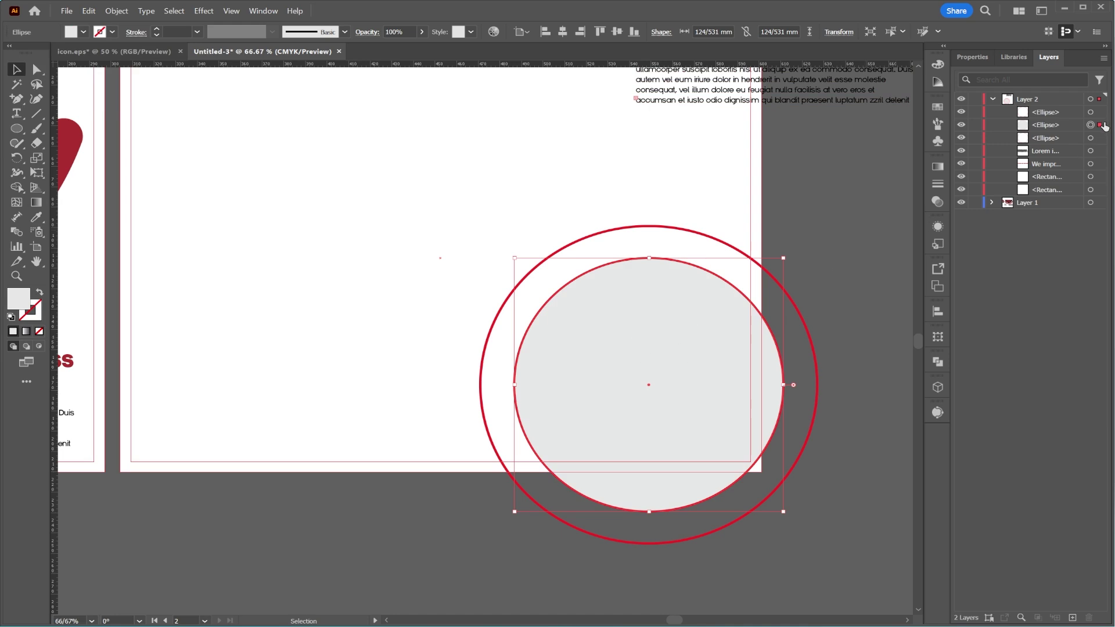
Fill the topmost inner circle with the dark red sampled from the curved shape on the first artboard
click(1101, 117)
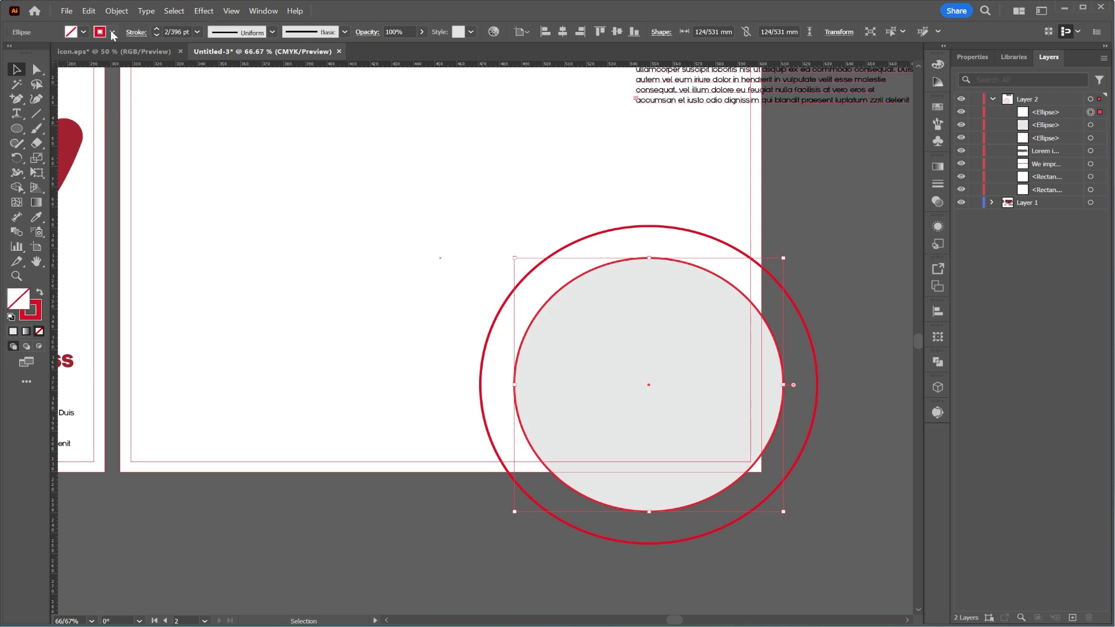
click(36, 217)
click(75, 142)
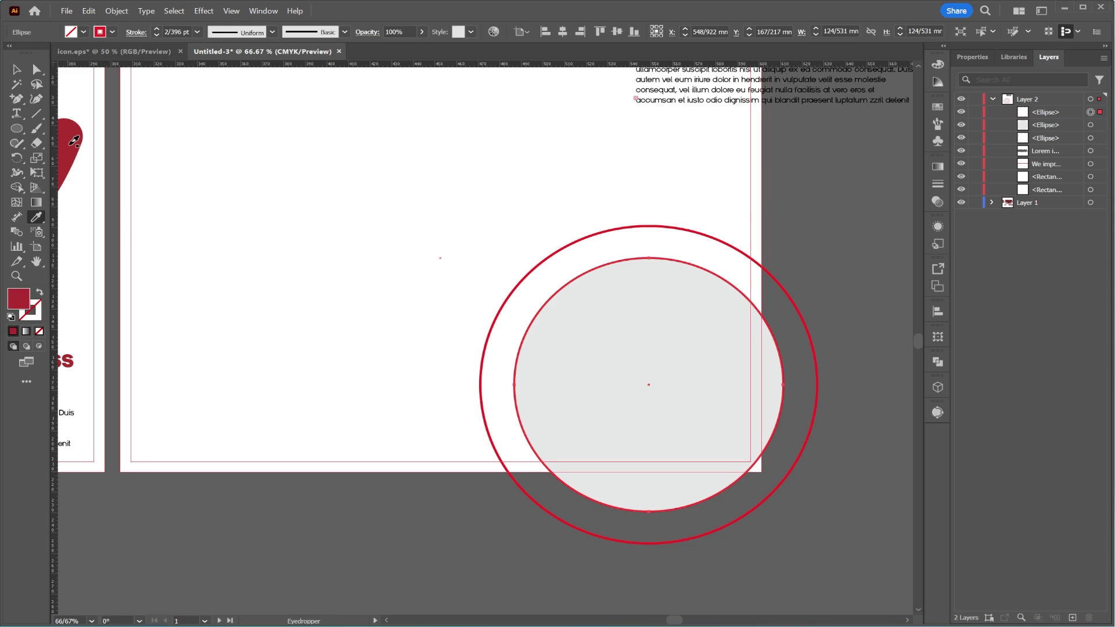
click(16, 69)
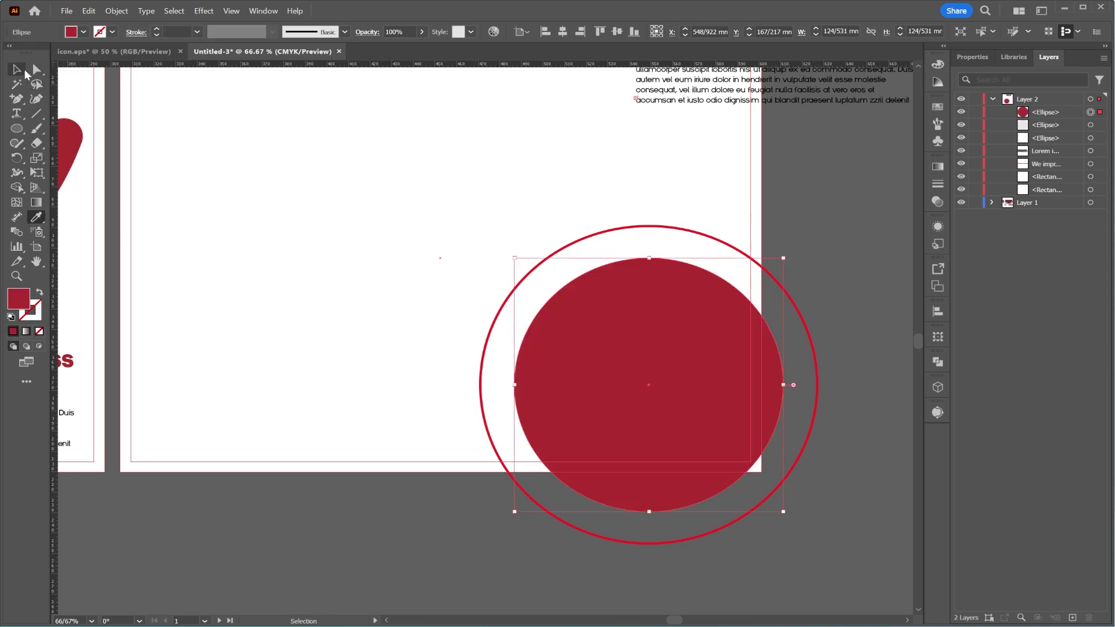
Place the linked image pexels-moose-photos-1586996.jpg about 207 × 138 mm in size over the circles in Layer 2
click(1100, 126)
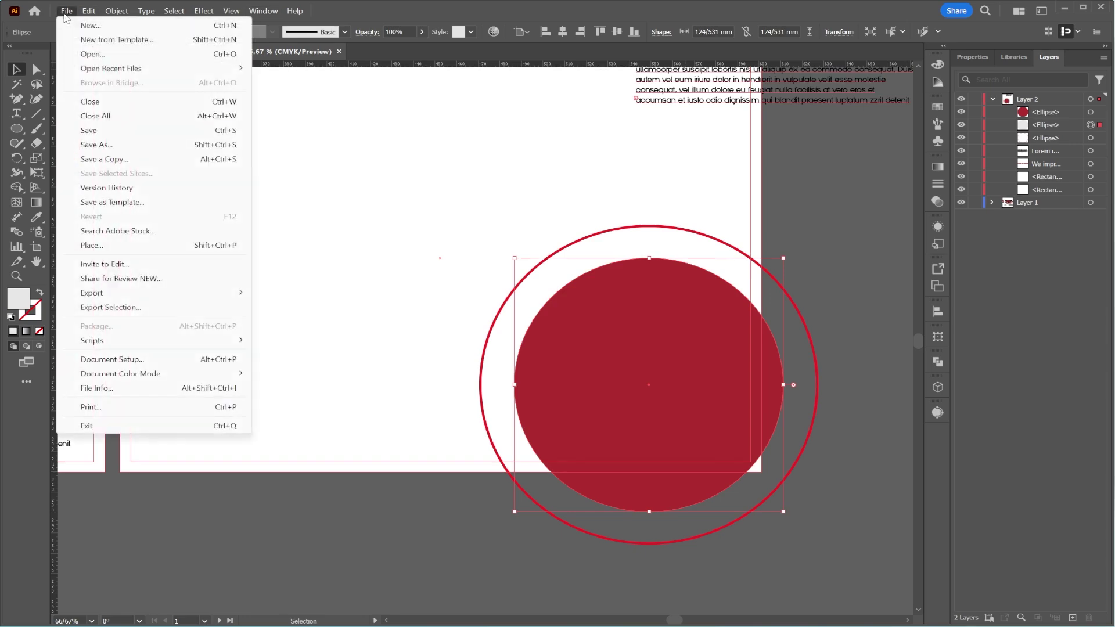
click(67, 11)
click(111, 241)
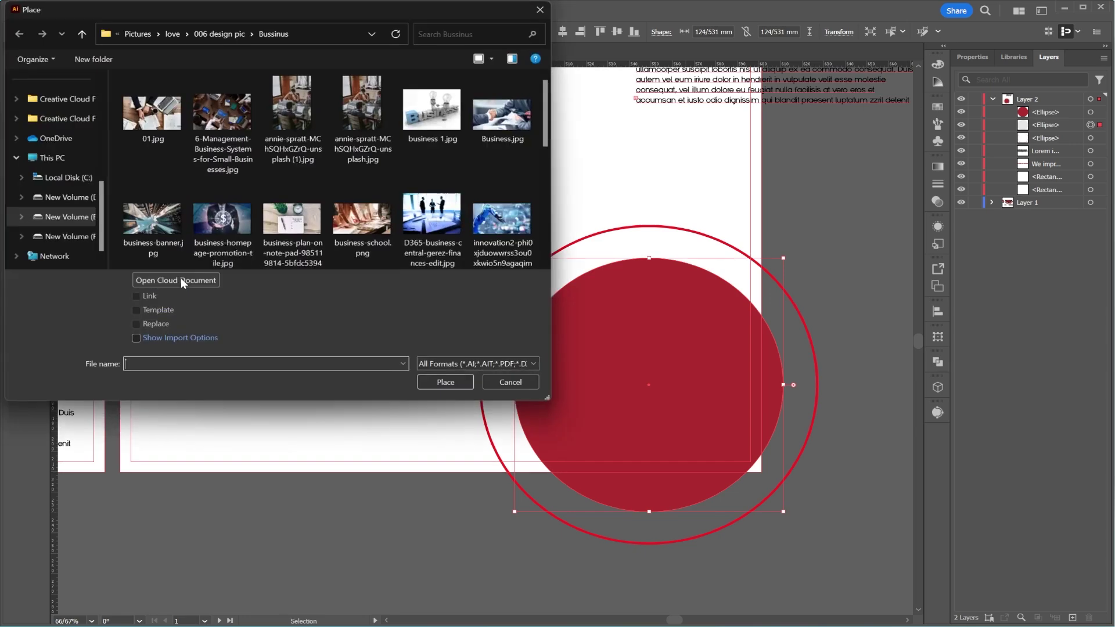
click(279, 215)
scroll(279, 216, down, 3)
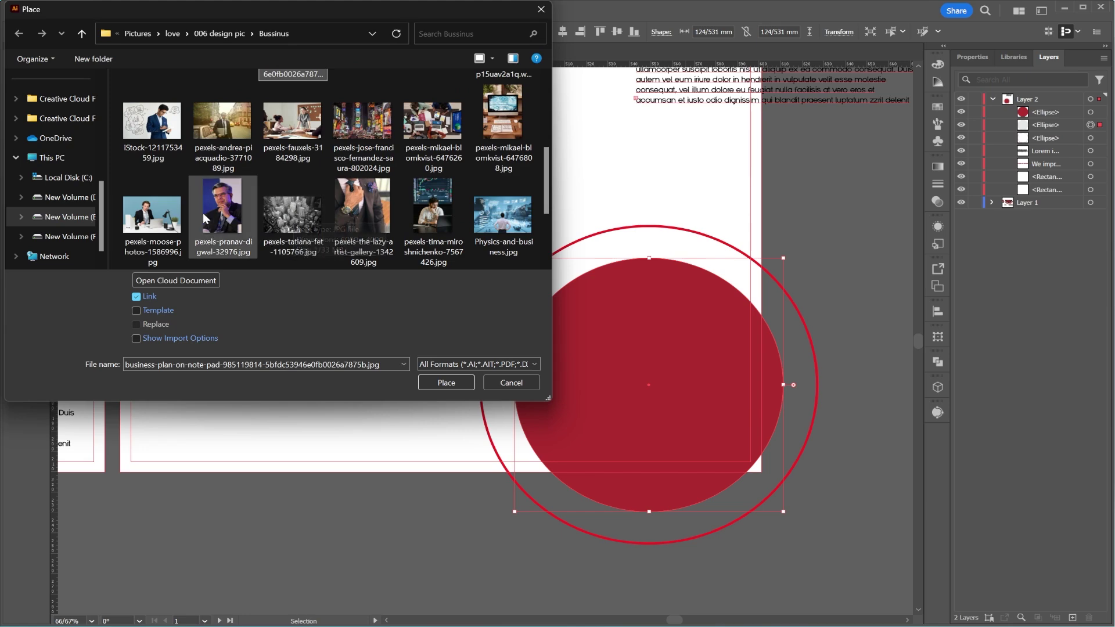
click(165, 221)
double_click(150, 219)
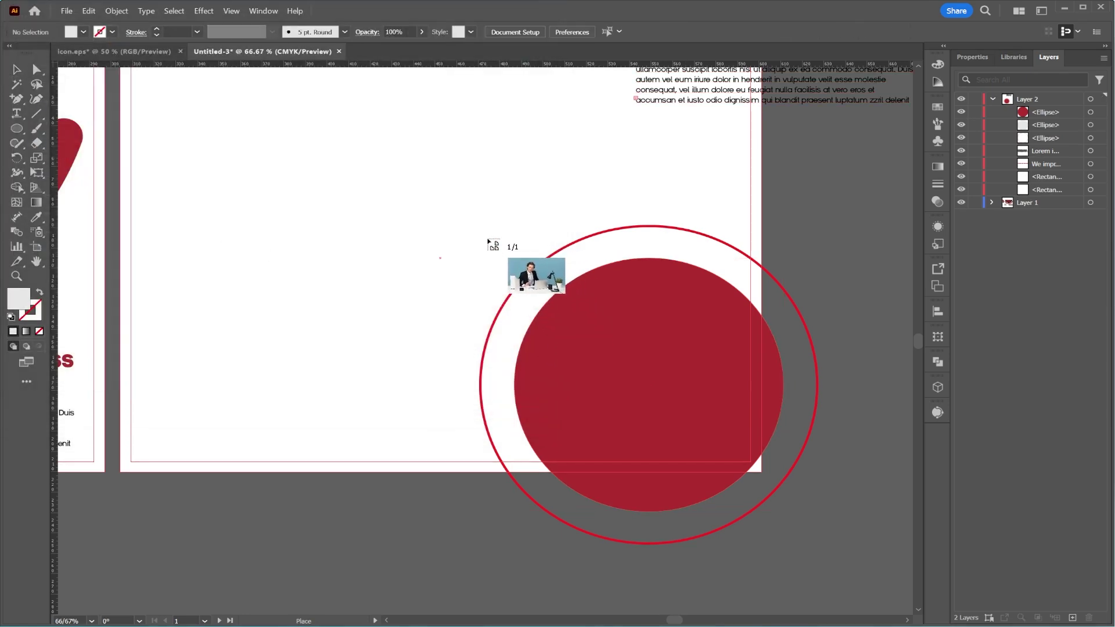
drag(491, 241, 723, 335)
drag(580, 209, 672, 496)
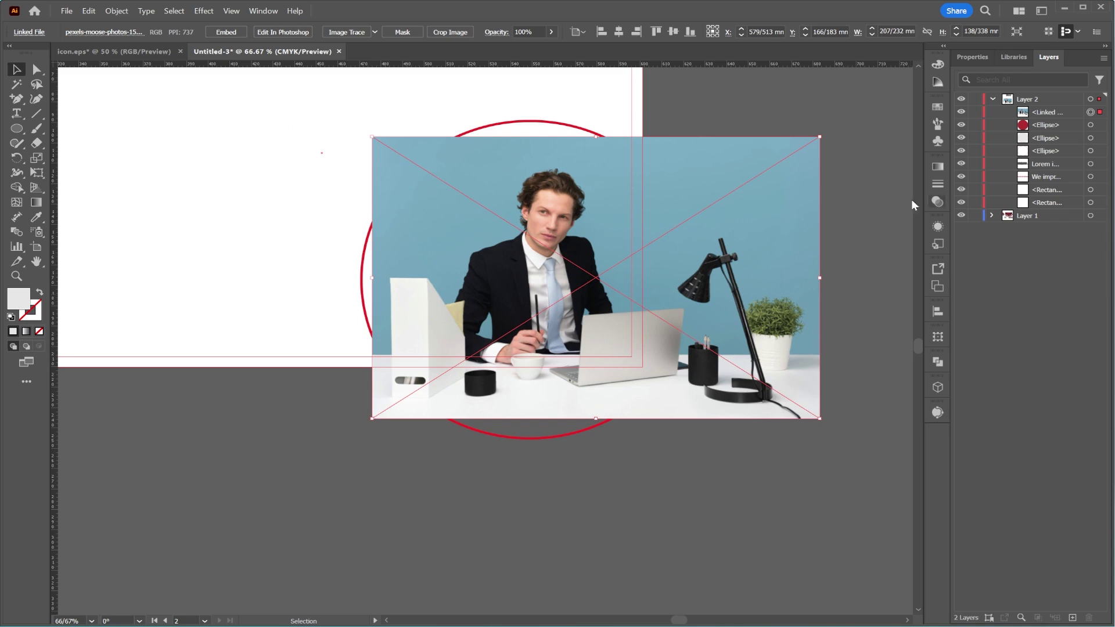
Flip the placed office photo horizontally and move it so the seated man lies over the inner circle
click(989, 55)
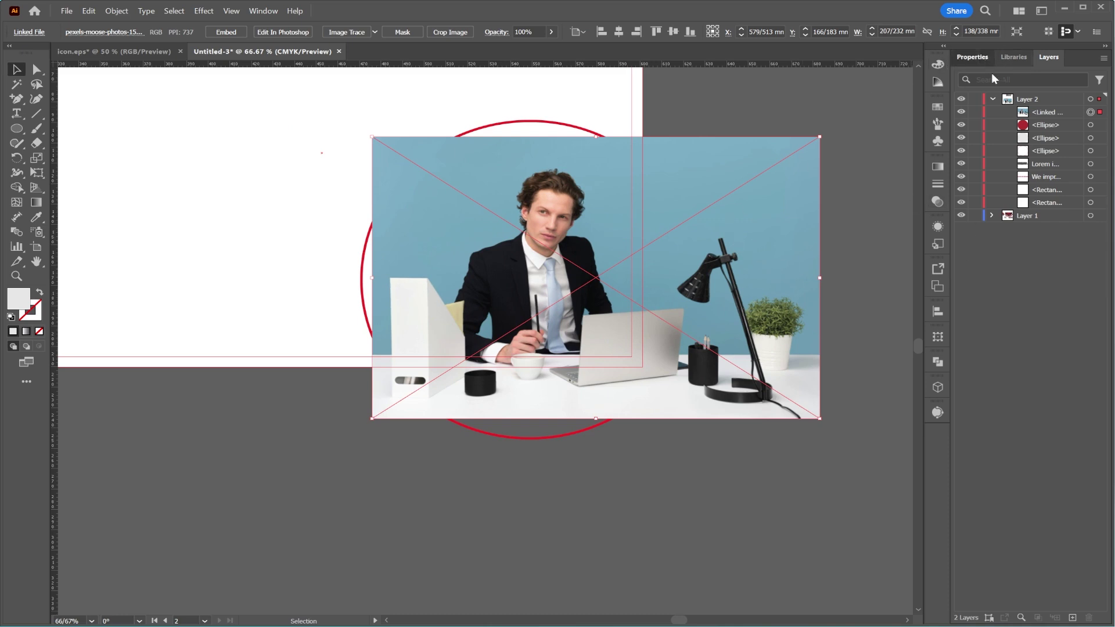
click(1050, 145)
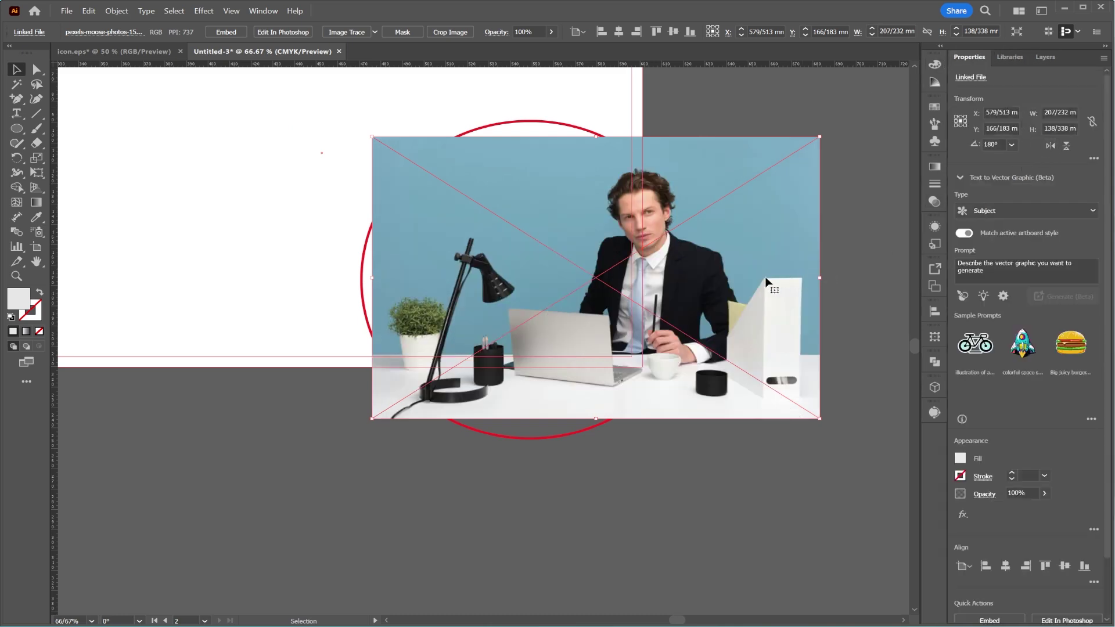
drag(741, 277, 617, 280)
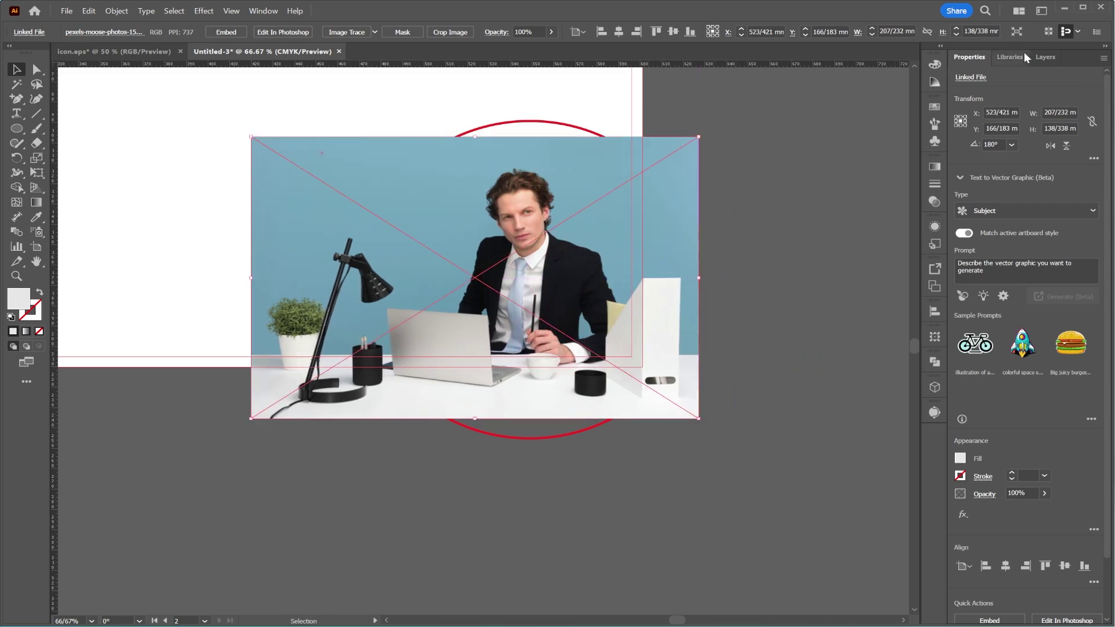
Reorder the photo beneath the light grey circle and make a clipping mask from the two
click(1045, 57)
drag(1060, 114, 1060, 145)
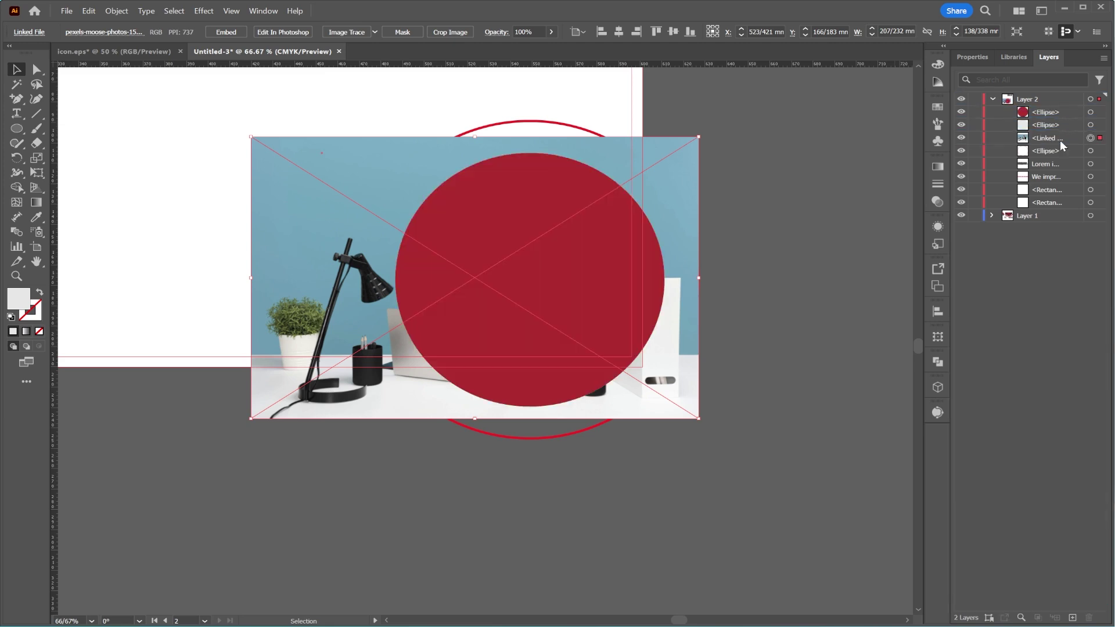
shift+click(1099, 125)
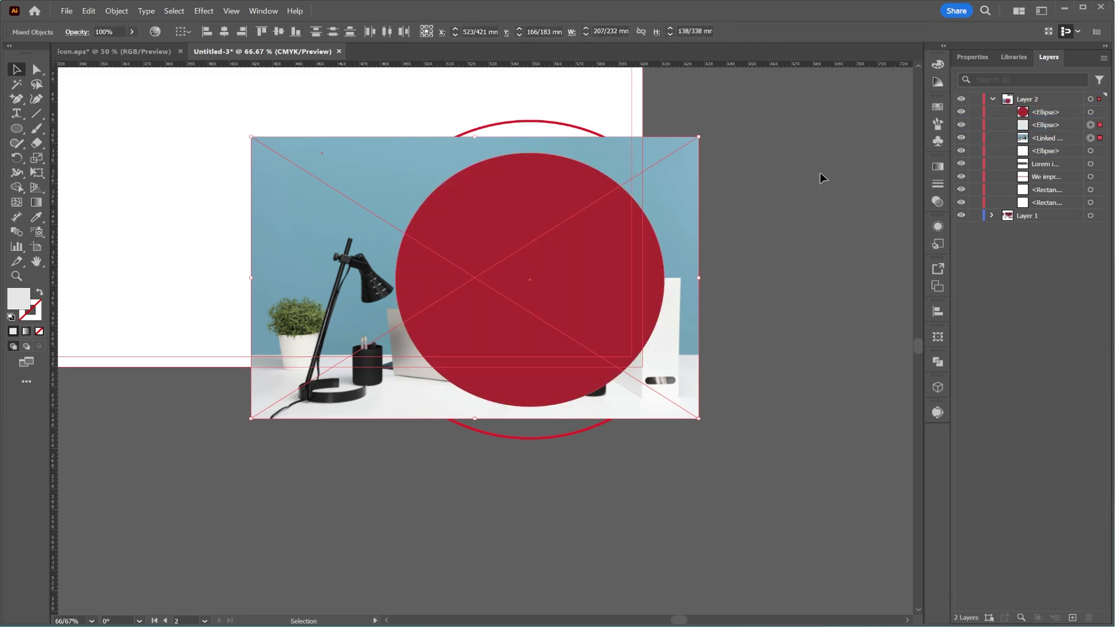
right_click(629, 221)
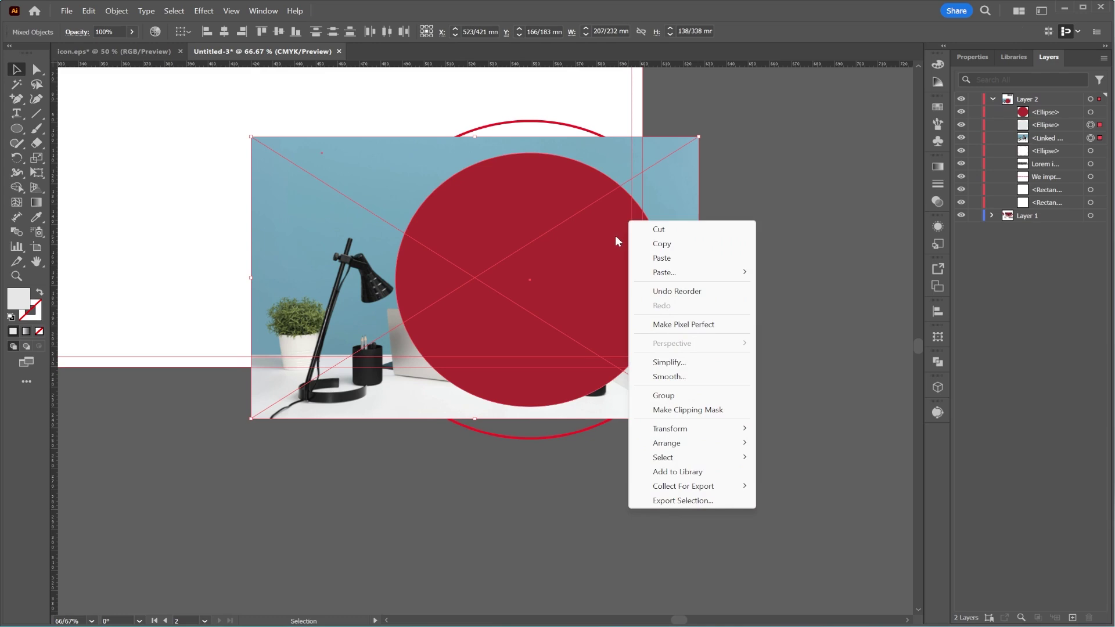
click(696, 410)
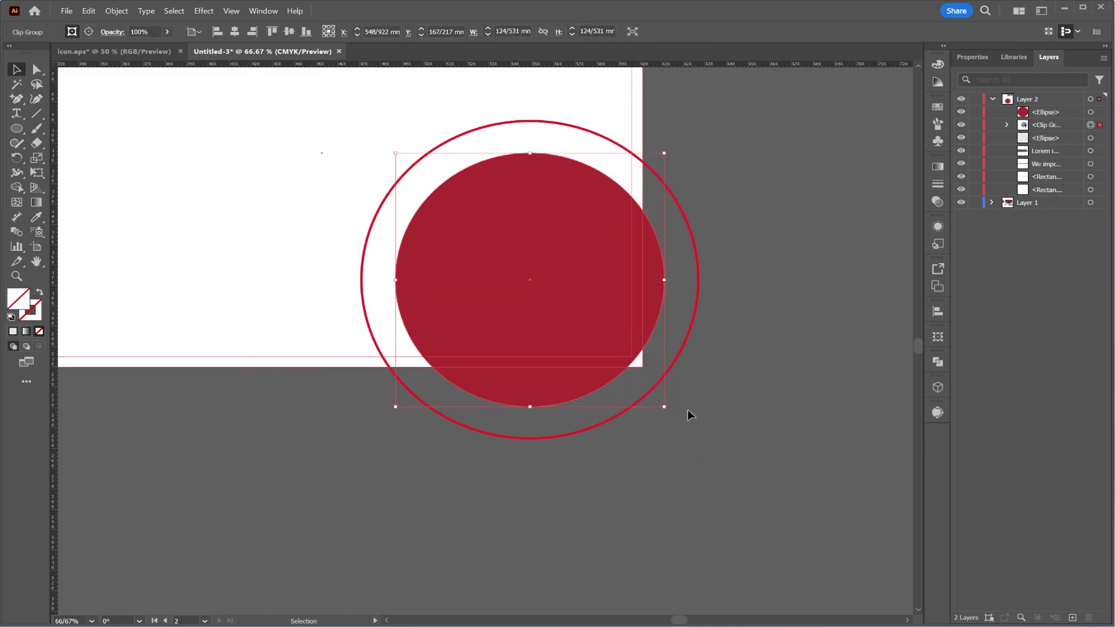
Set the dark red circle above the clipped photo to Multiply blending at 83% opacity
click(1099, 112)
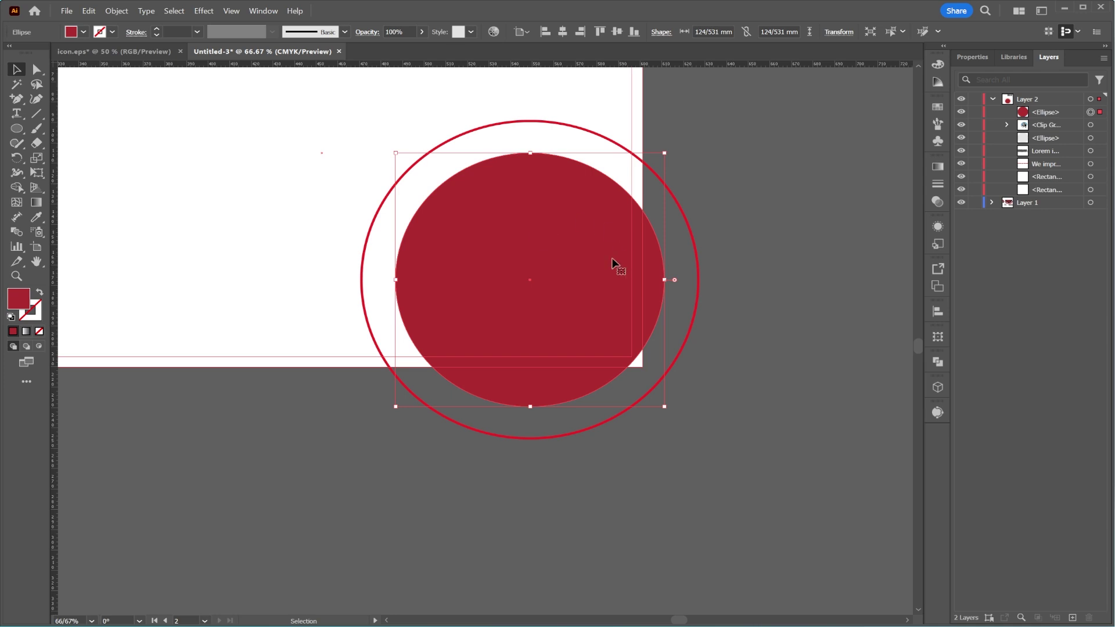
click(937, 201)
click(821, 180)
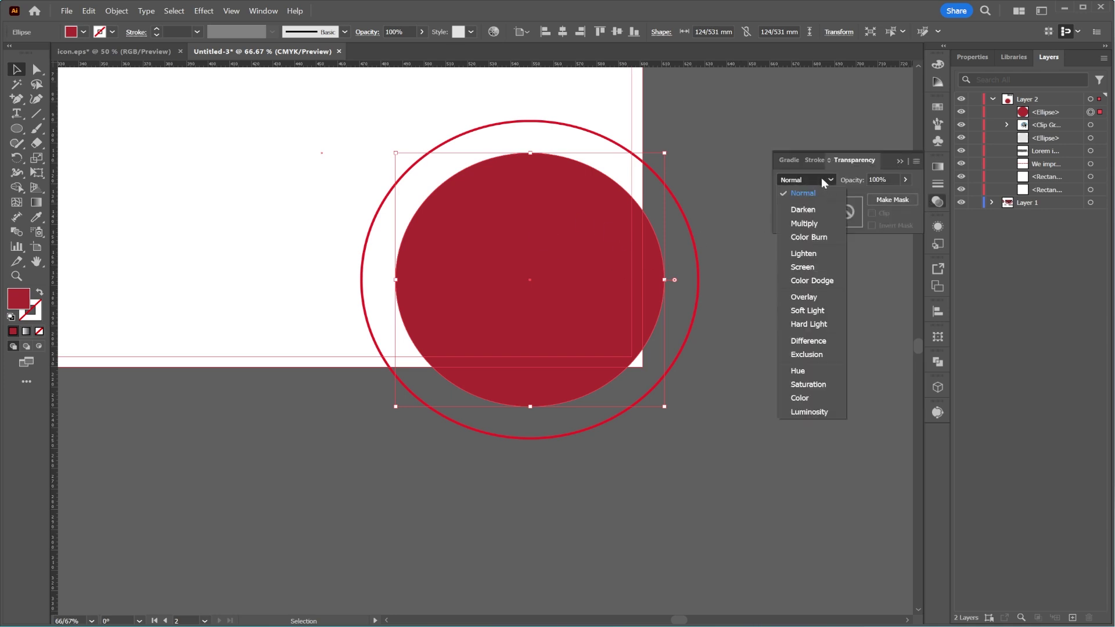
click(802, 220)
click(820, 186)
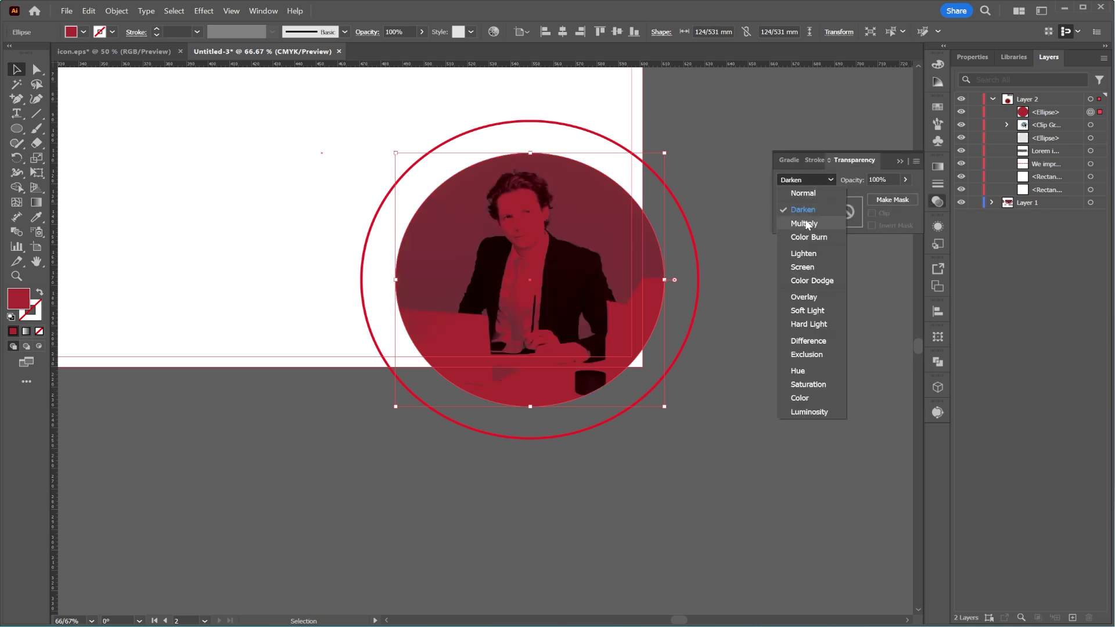
click(804, 224)
click(905, 180)
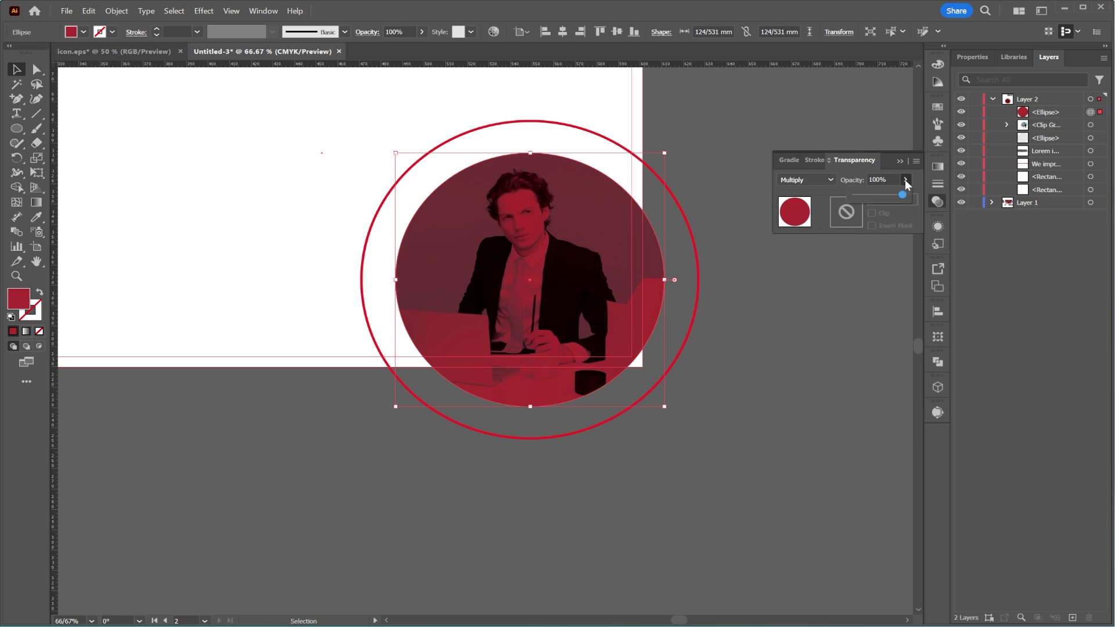
drag(886, 198, 899, 202)
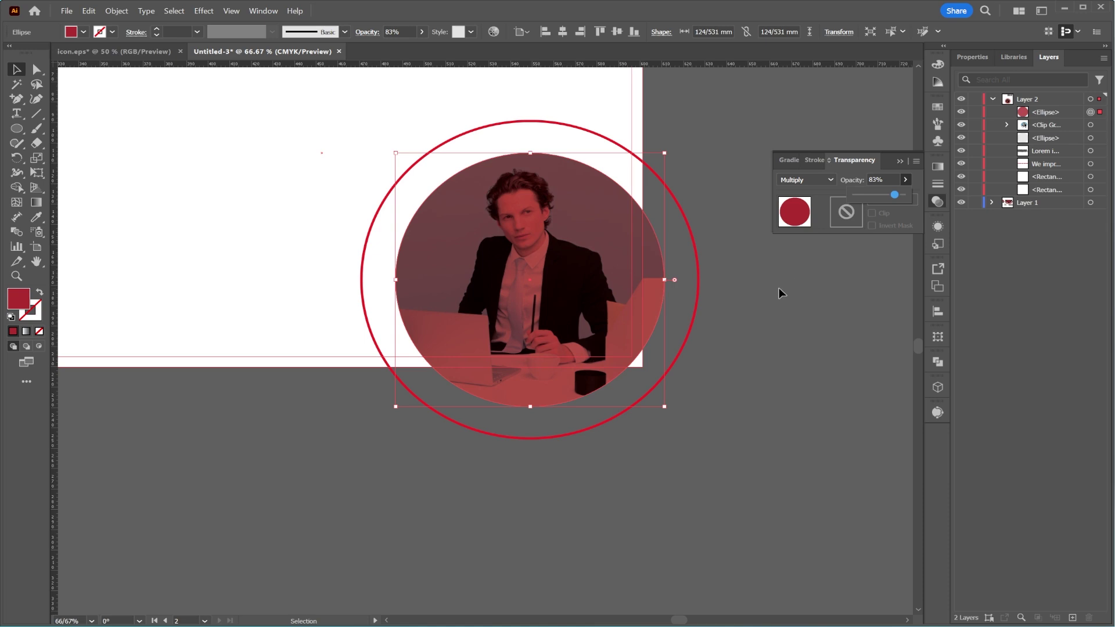
click(779, 290)
Add anchor points to the outer red ring on its upper-right curve near the page's right margin and its lower-left curve near the bottom margin
drag(544, 204, 675, 286)
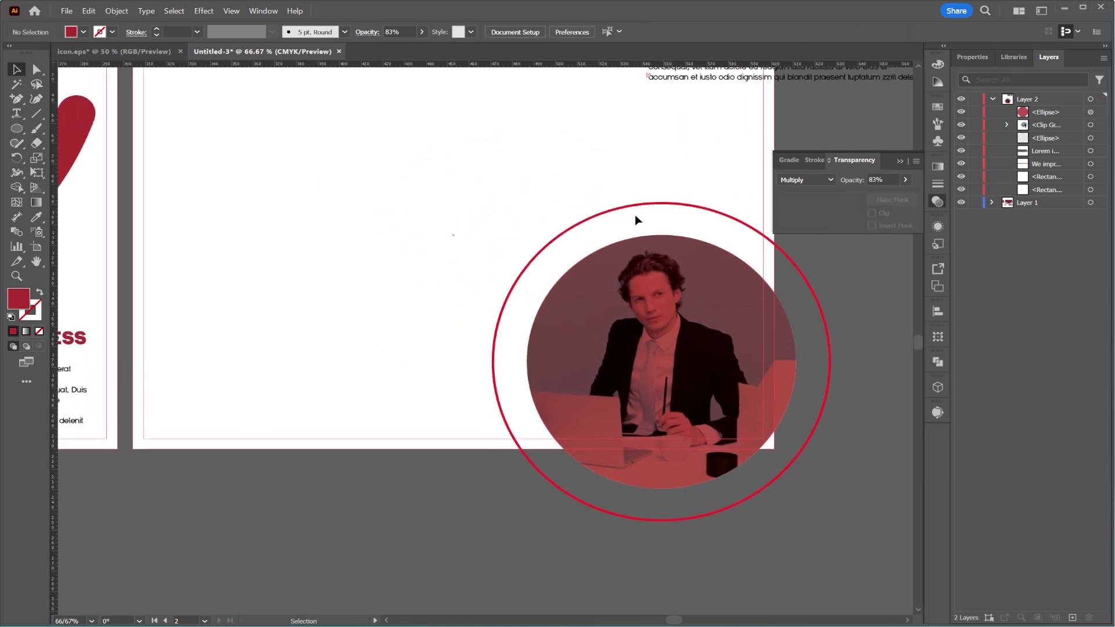
click(631, 210)
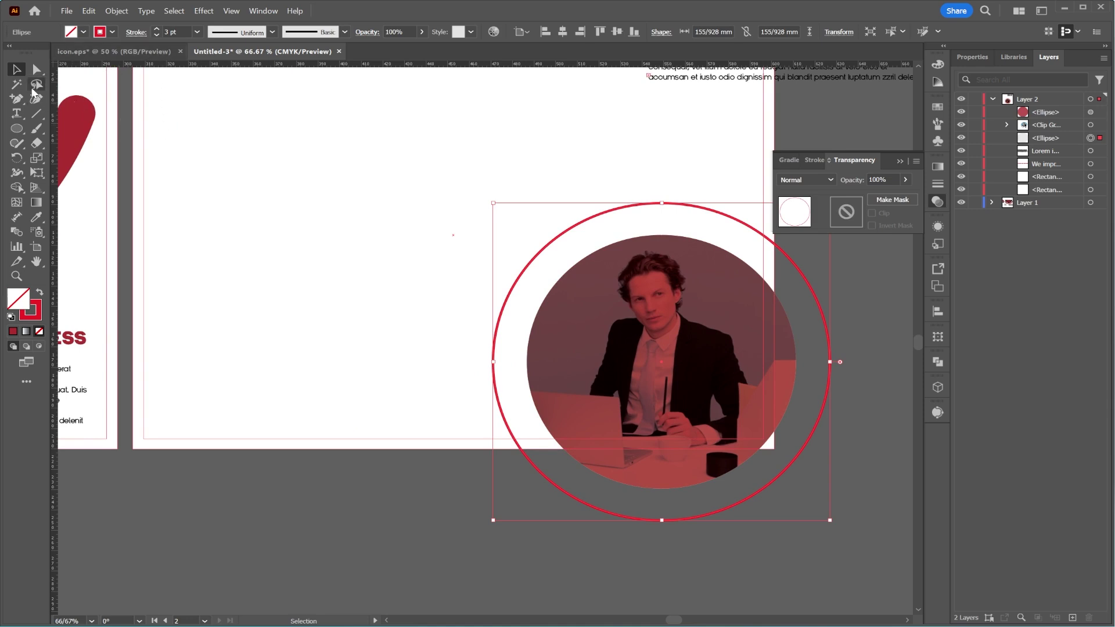
click(16, 98)
scroll(753, 235, up, 3)
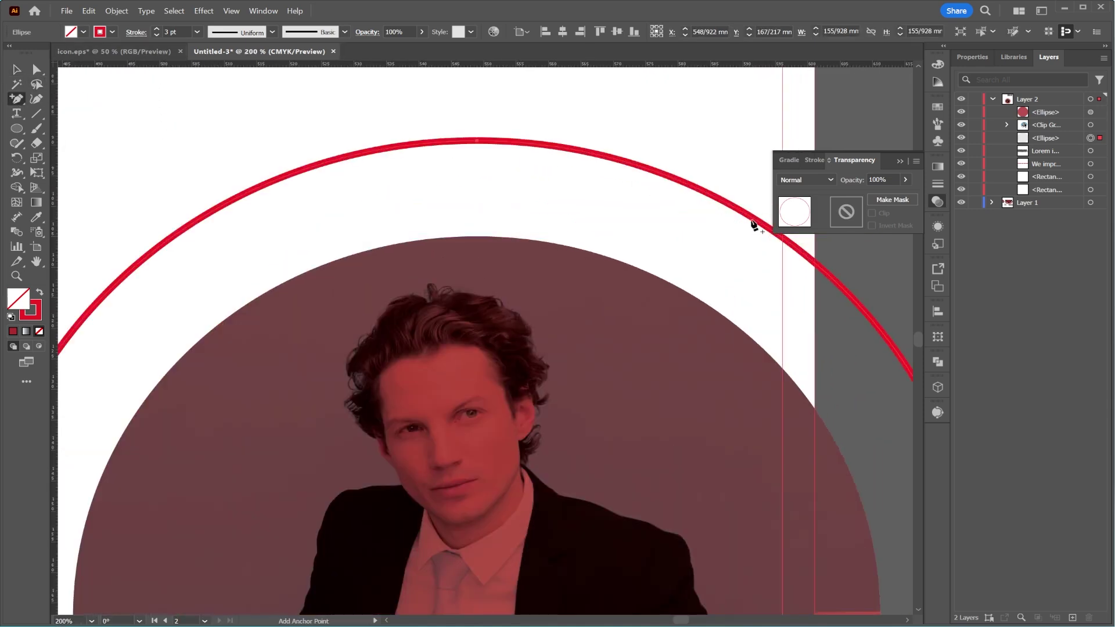
click(741, 213)
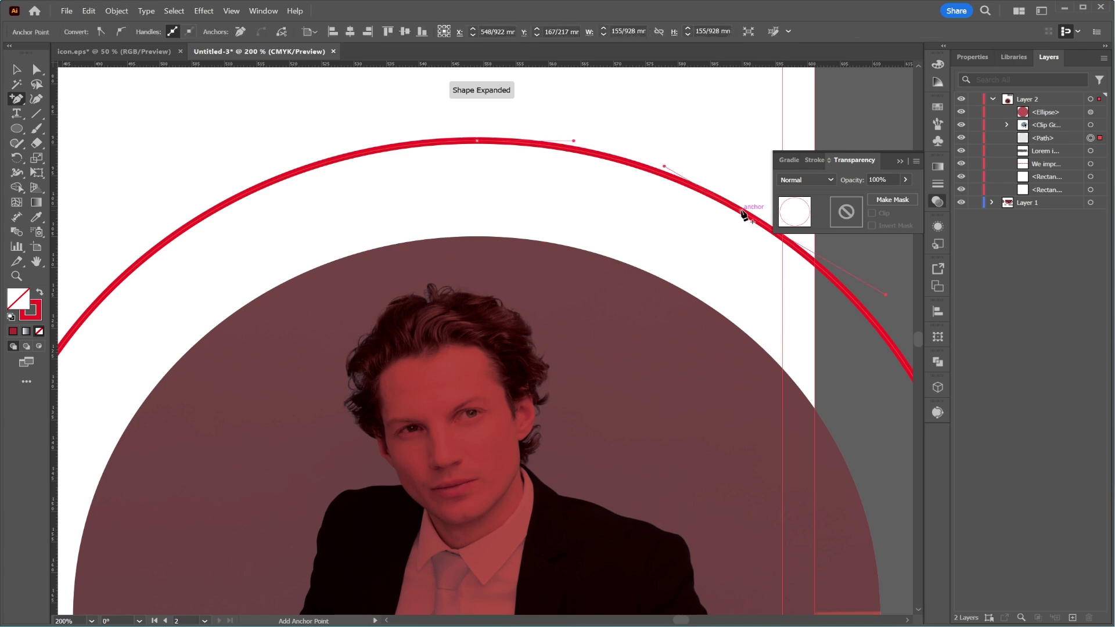
drag(565, 324, 631, 266)
scroll(631, 265, down, 10)
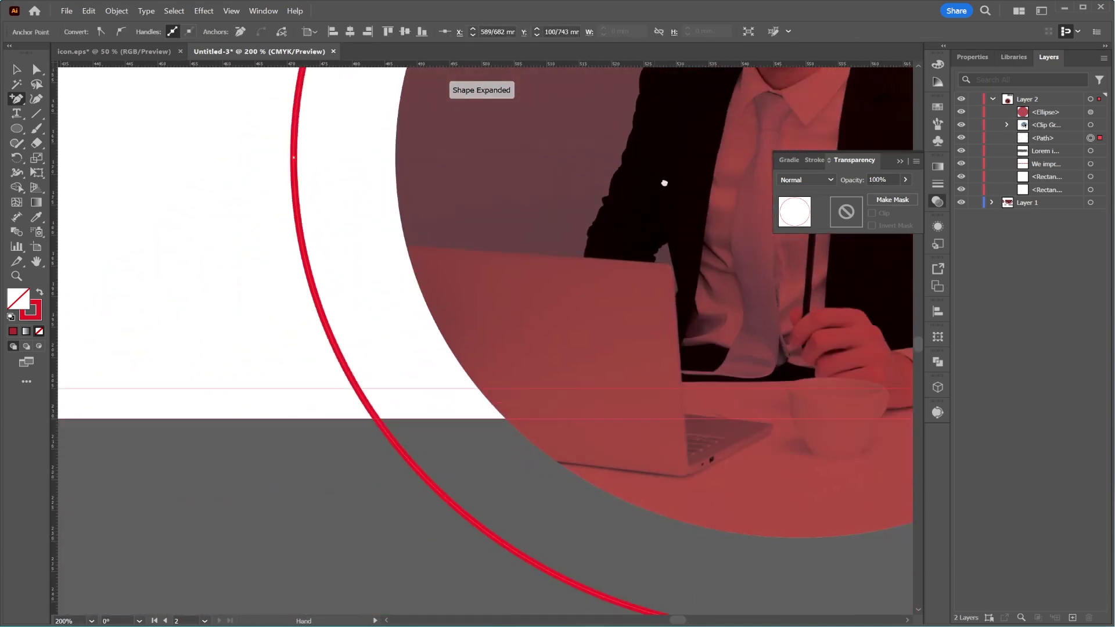
scroll(664, 182, left, 5)
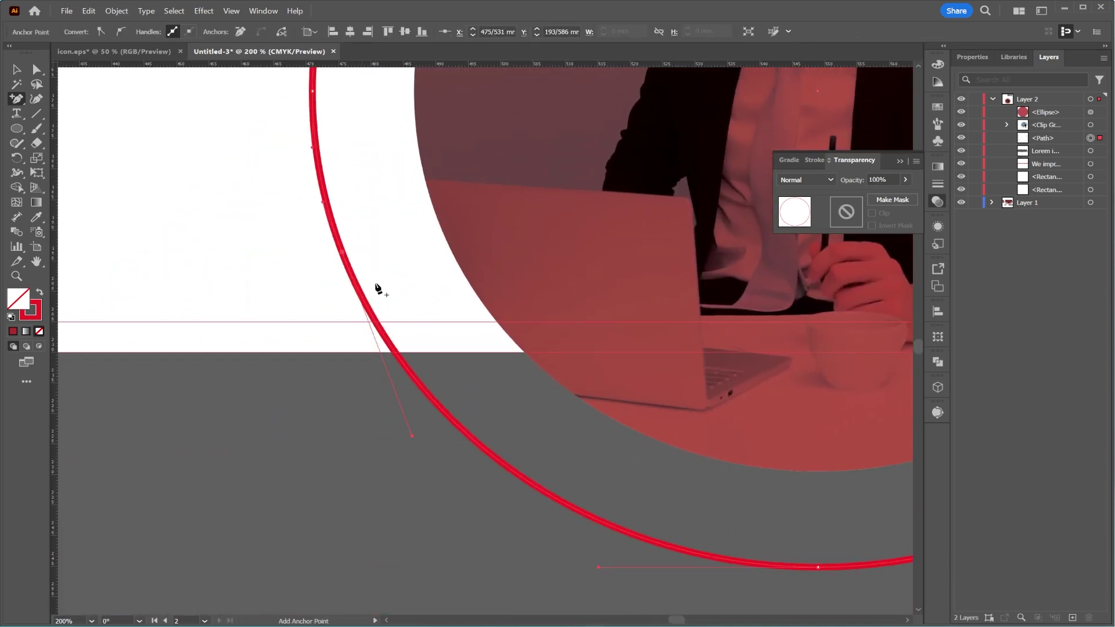
scroll(485, 331, down, 3)
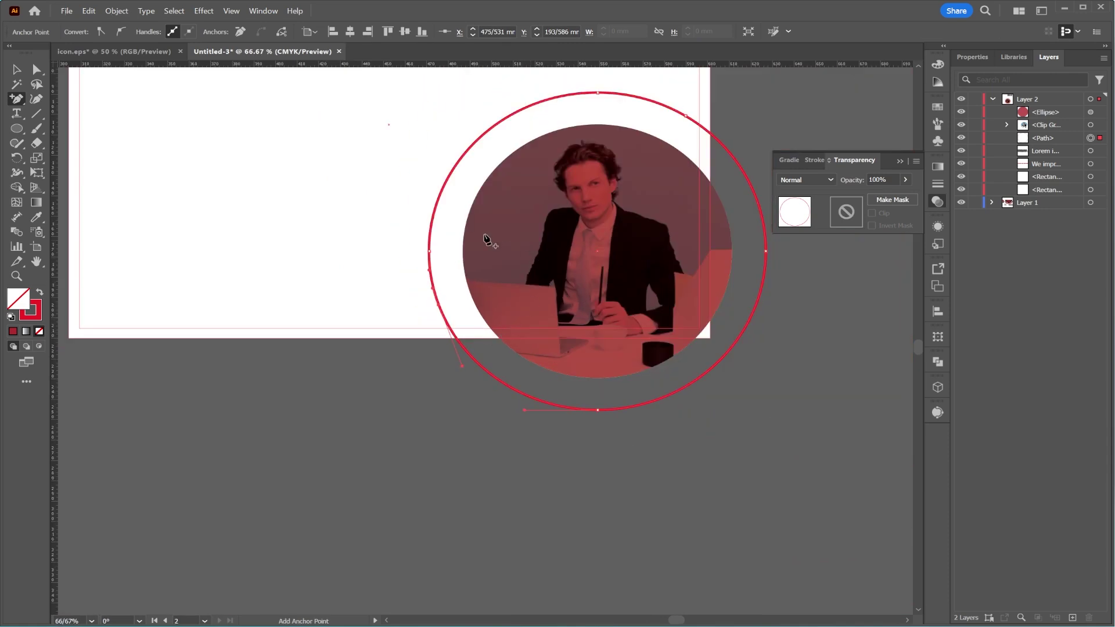
Delete the ring's lower-right segment and its right and bottom anchor points, keeping only the arc between the added points
click(39, 72)
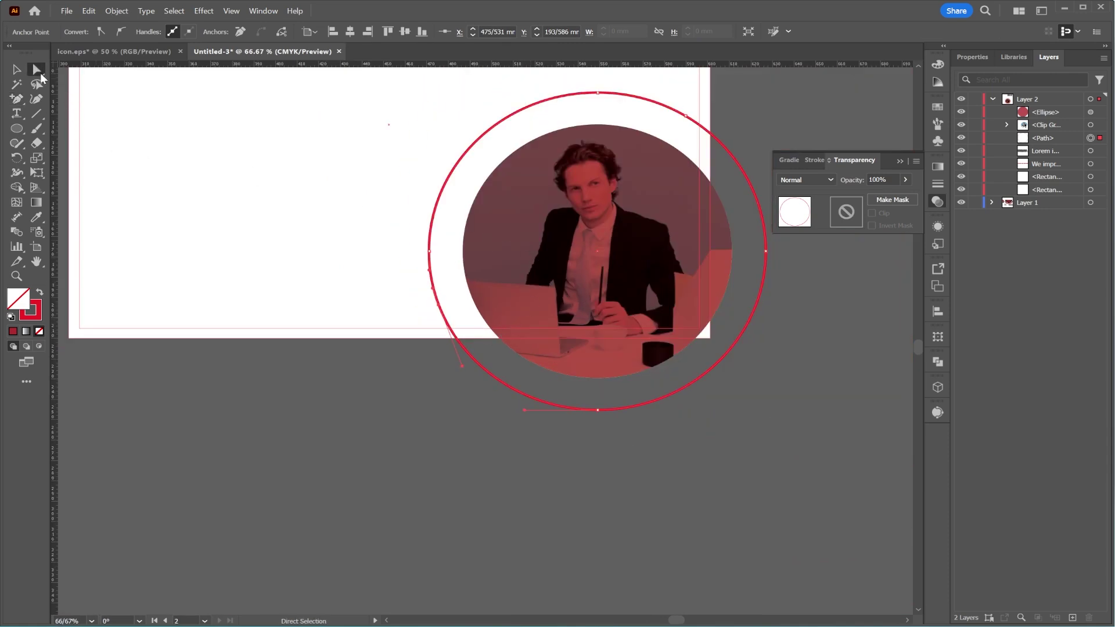
click(729, 355)
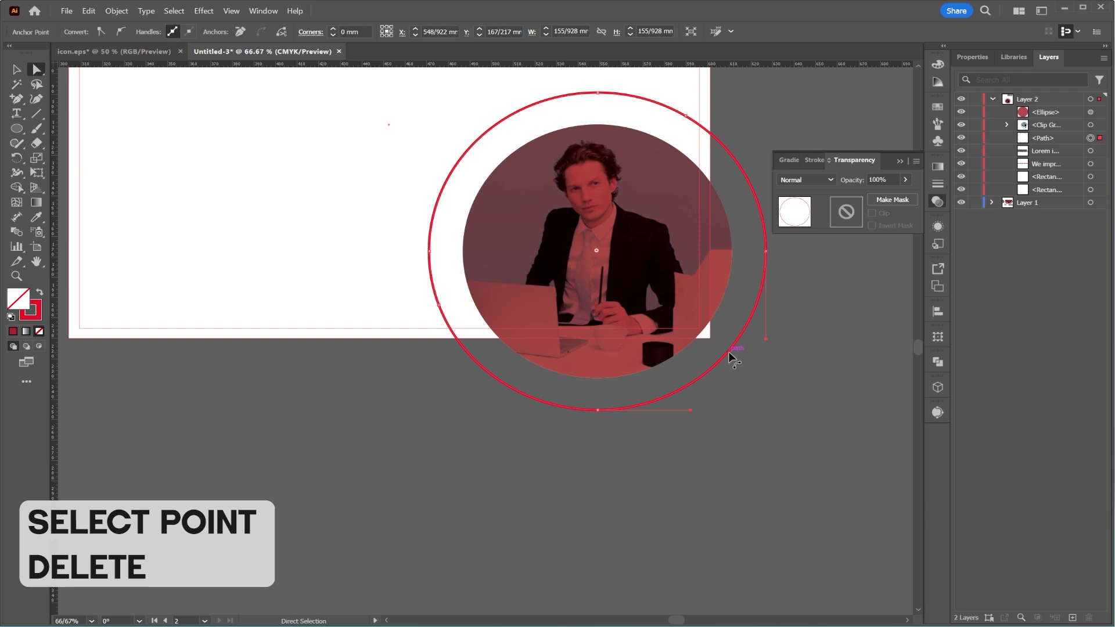
key(Delete)
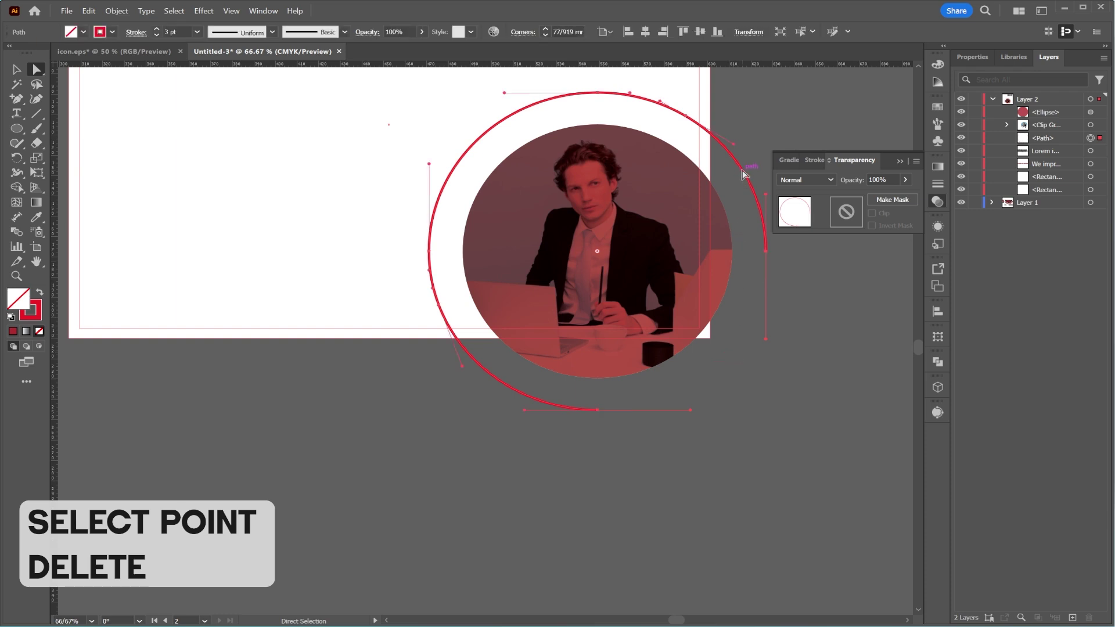
key(Delete)
key(ctrl+z)
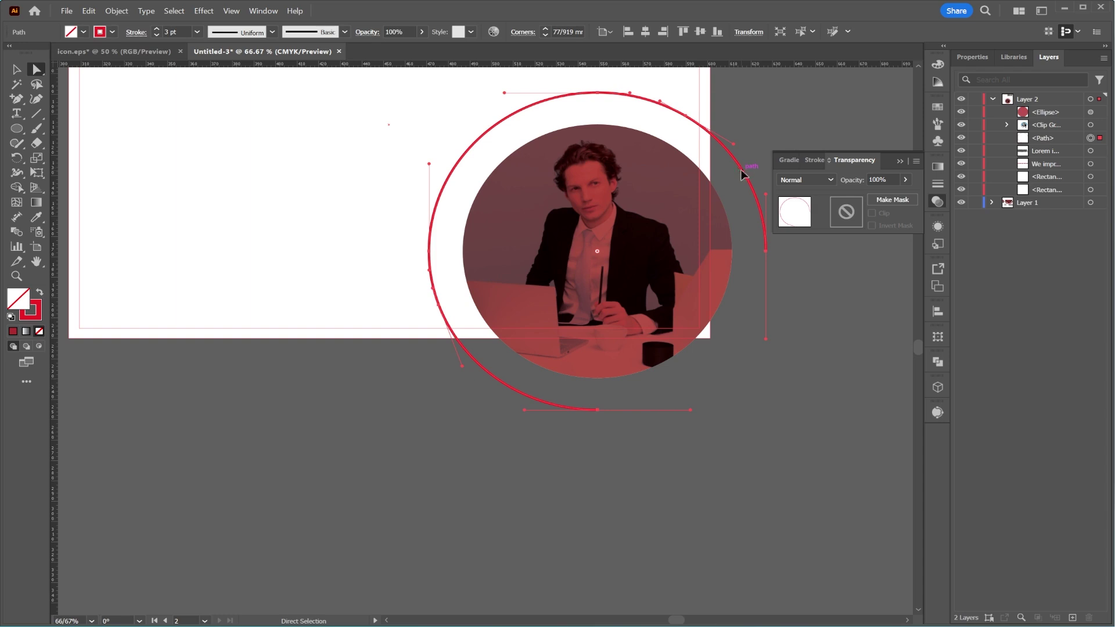
click(765, 251)
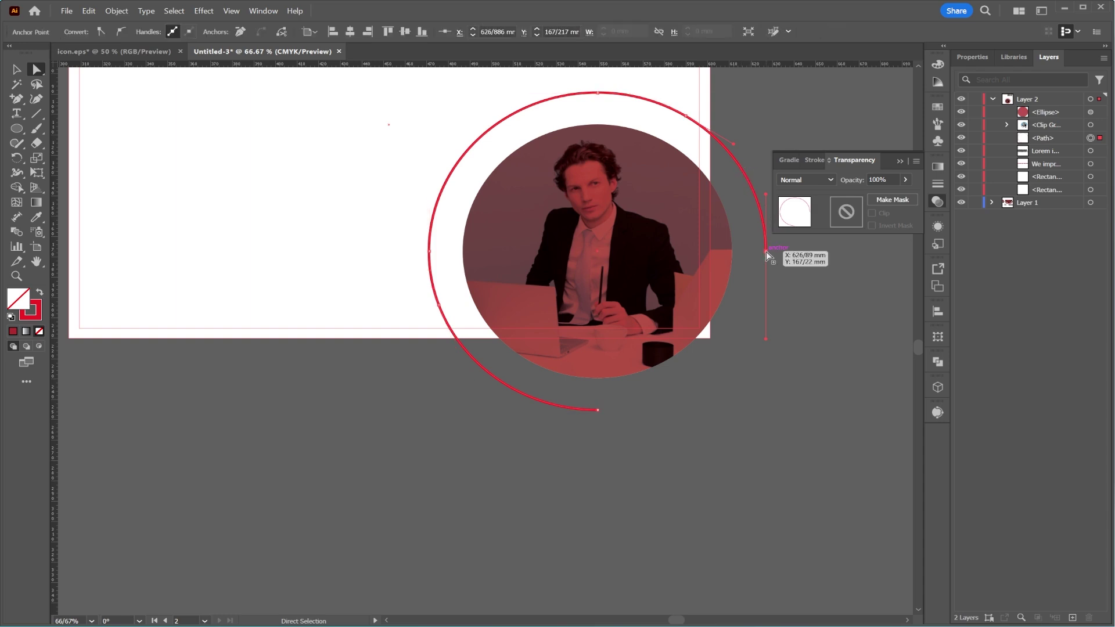
key(Delete)
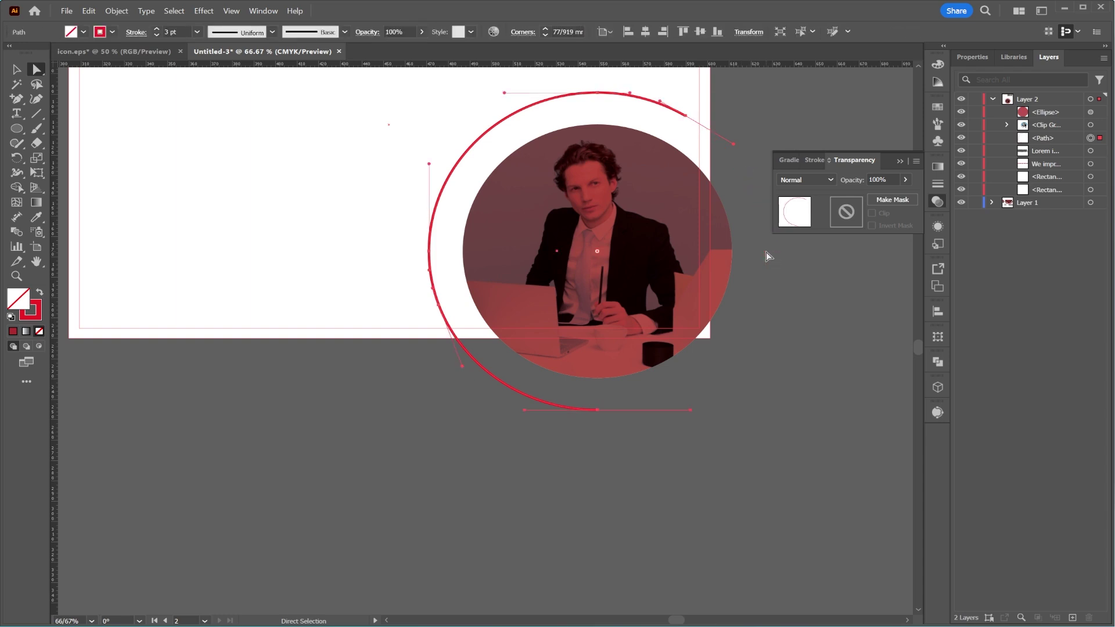
click(597, 410)
key(Delete)
Increase the red arc's stroke weight to 37 pt
click(154, 31)
click(154, 30)
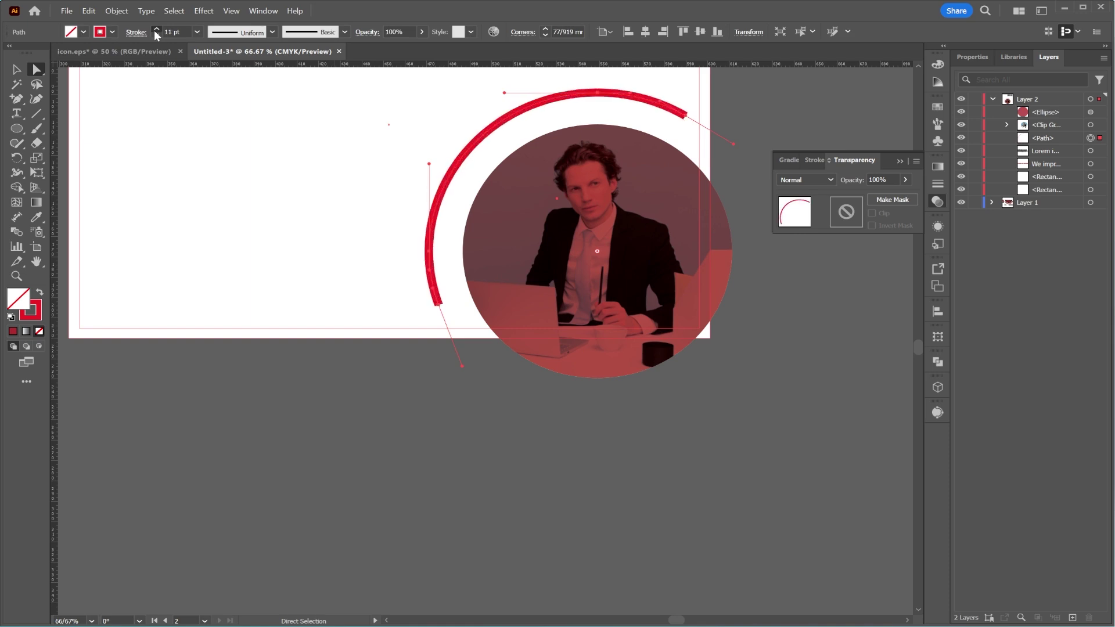
click(155, 30)
click(154, 30)
click(154, 30)
click(154, 31)
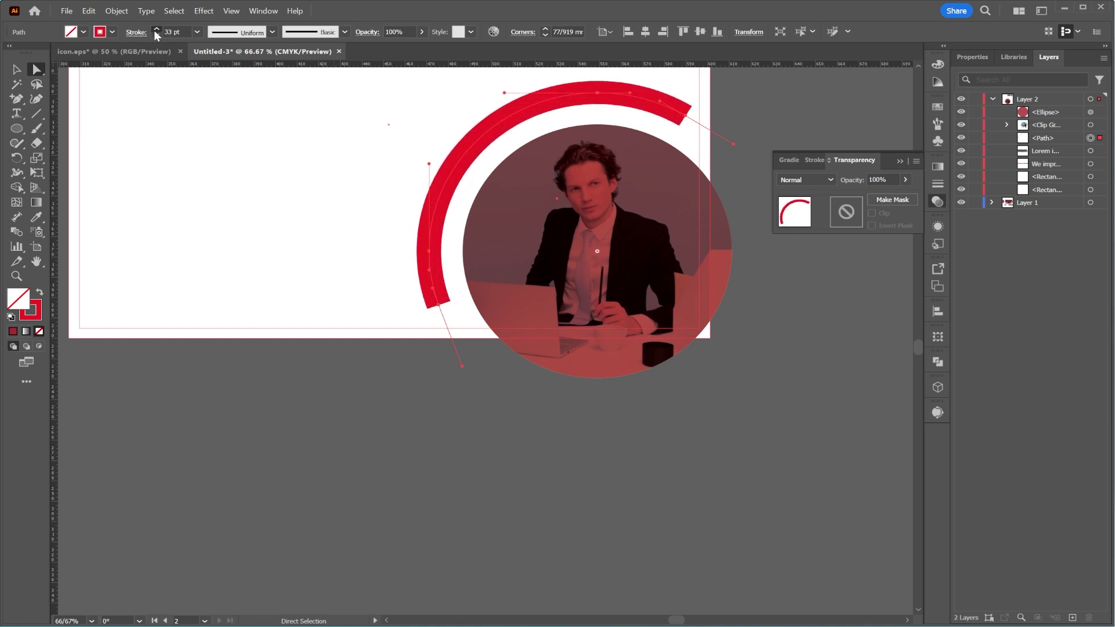
click(154, 31)
click(154, 30)
Give the red arc's stroke a round cap and a round corner join
click(133, 32)
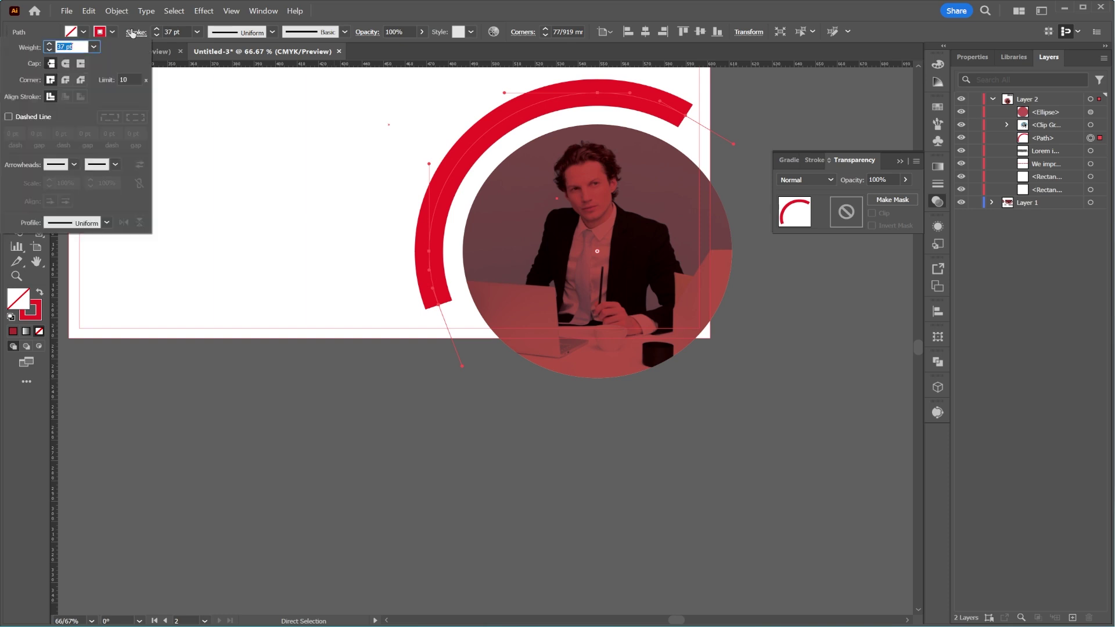
click(65, 80)
click(65, 64)
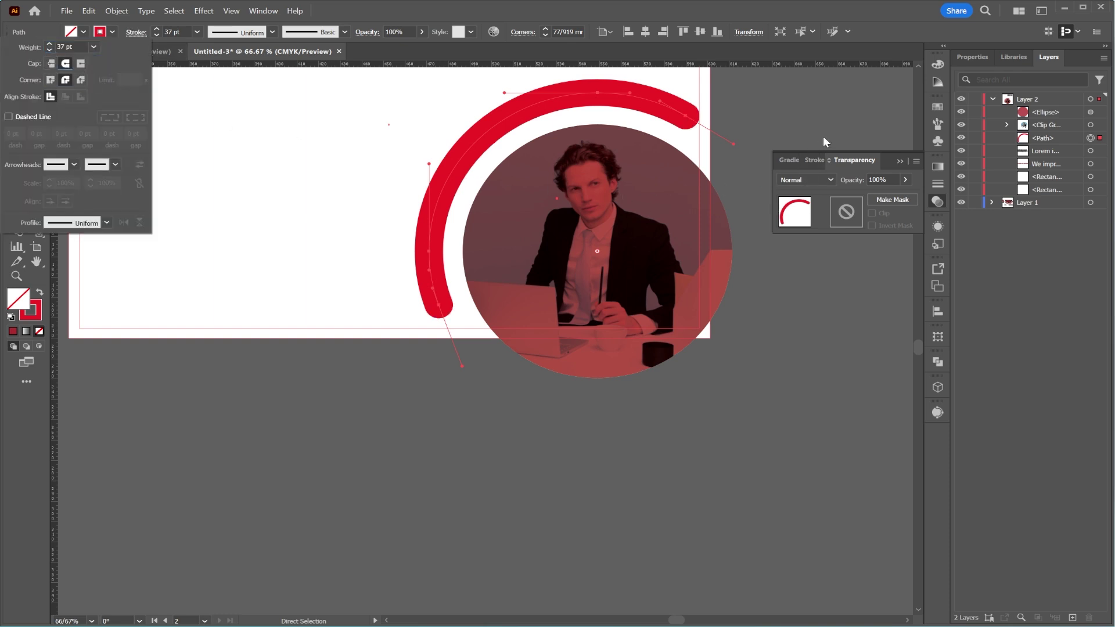
click(853, 165)
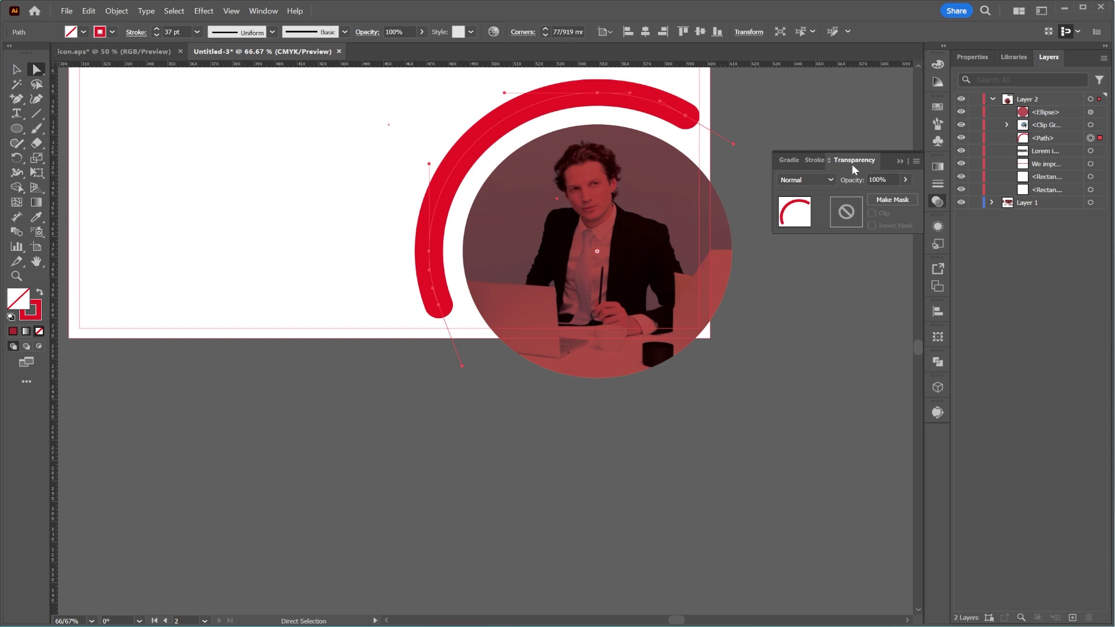
click(900, 161)
Copy the hex code of the stroke colour used on the first page's thick arc
drag(281, 112, 413, 237)
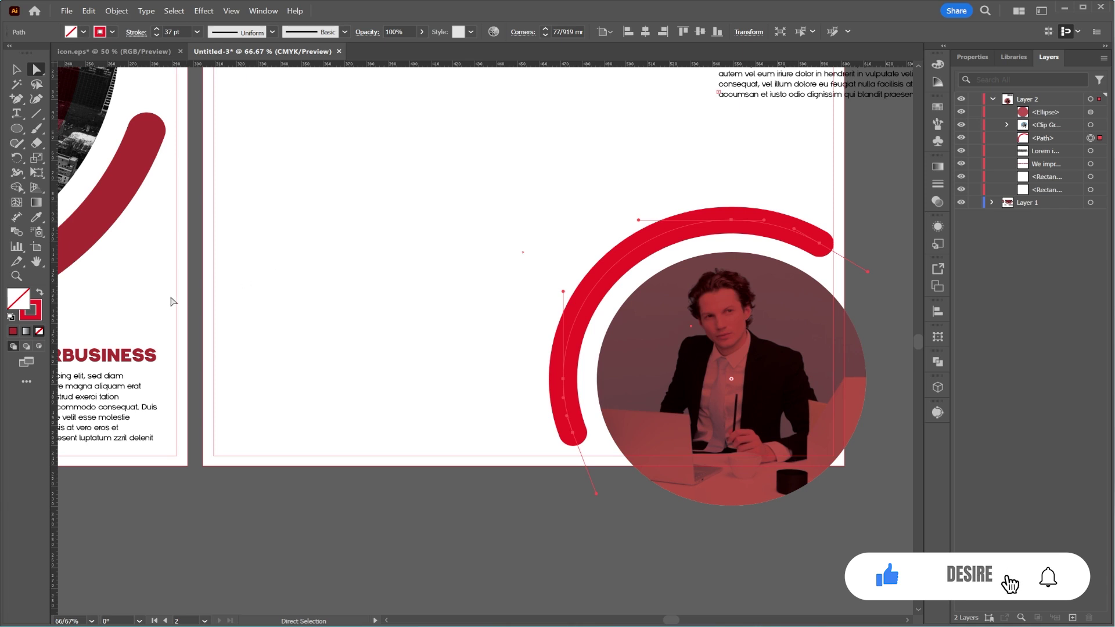
click(89, 235)
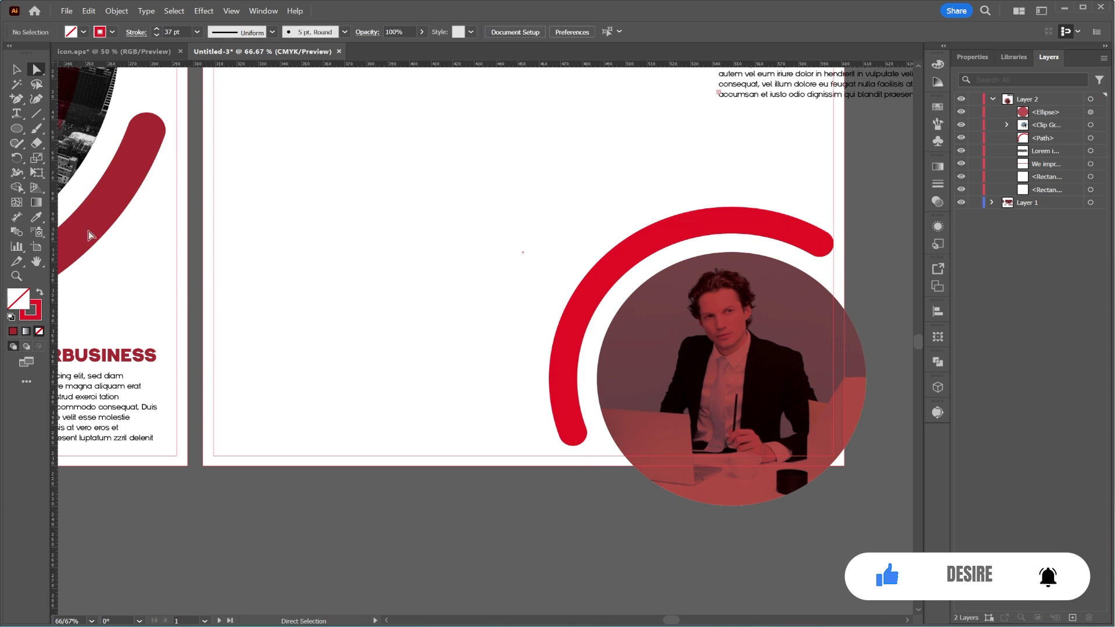
click(87, 226)
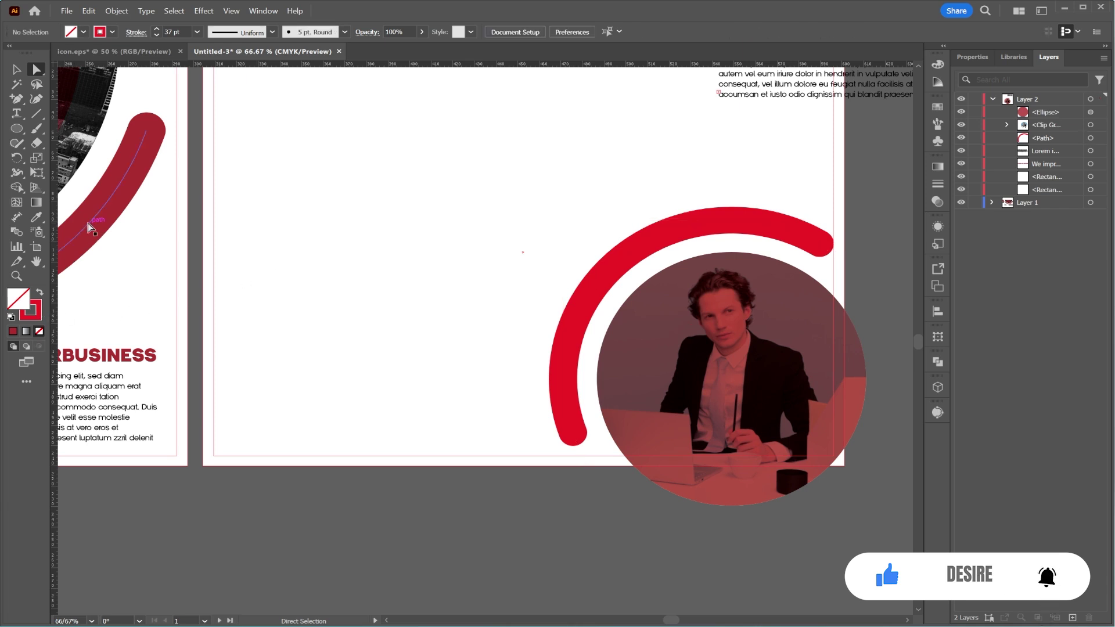
double_click(35, 315)
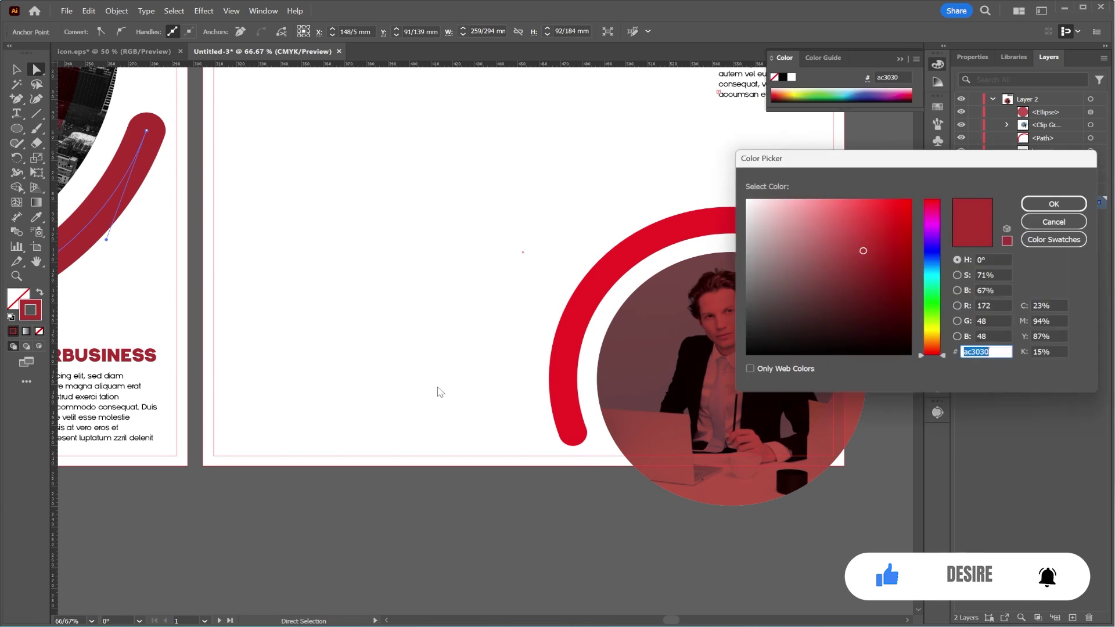
right_click(975, 352)
click(984, 380)
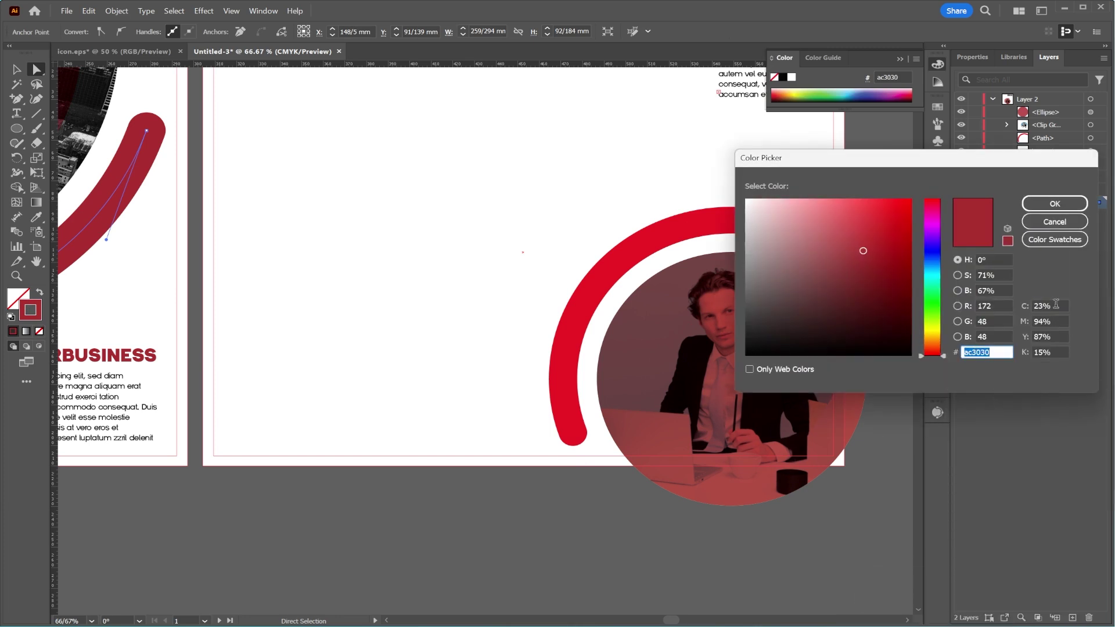
click(1059, 227)
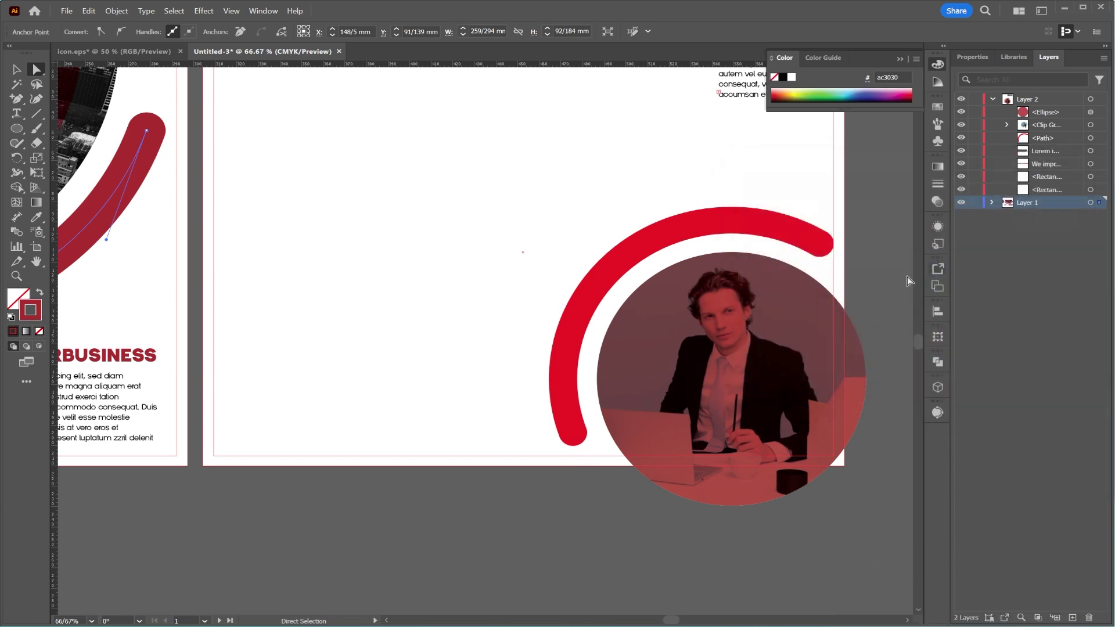
Set the stroke colour of the second page's arc to ac3030 and deselect it
click(645, 242)
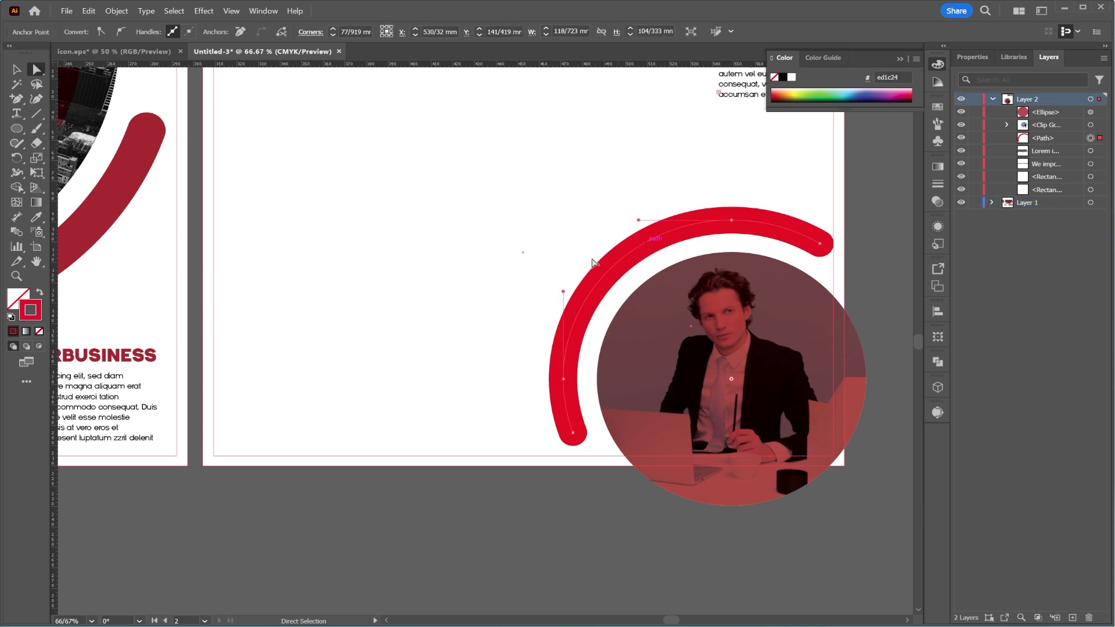
double_click(31, 312)
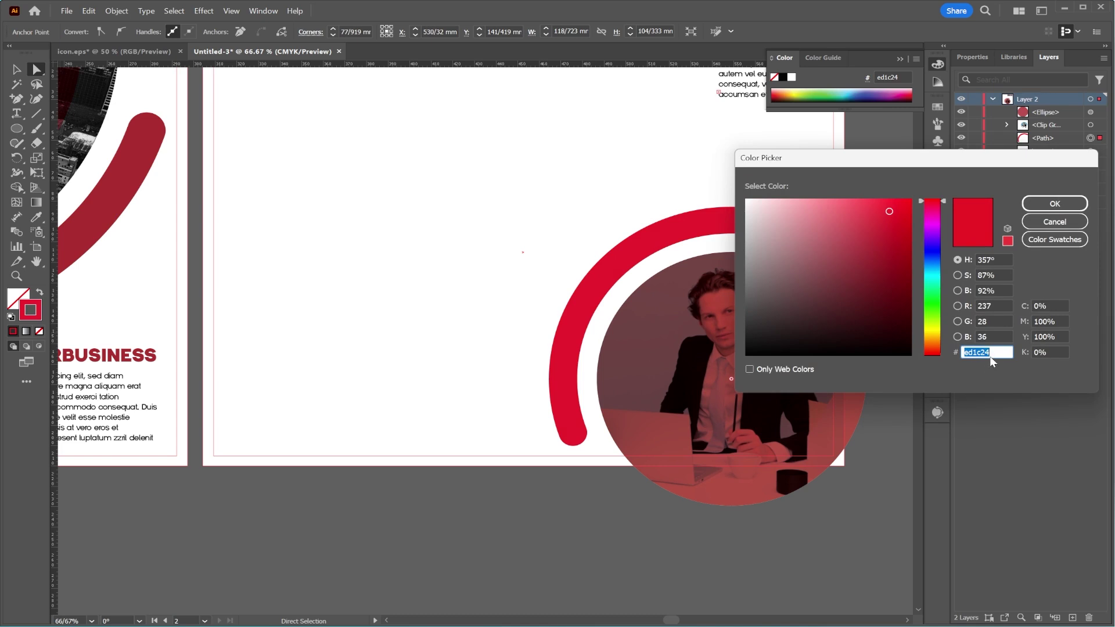
text(ac3030)
click(1041, 209)
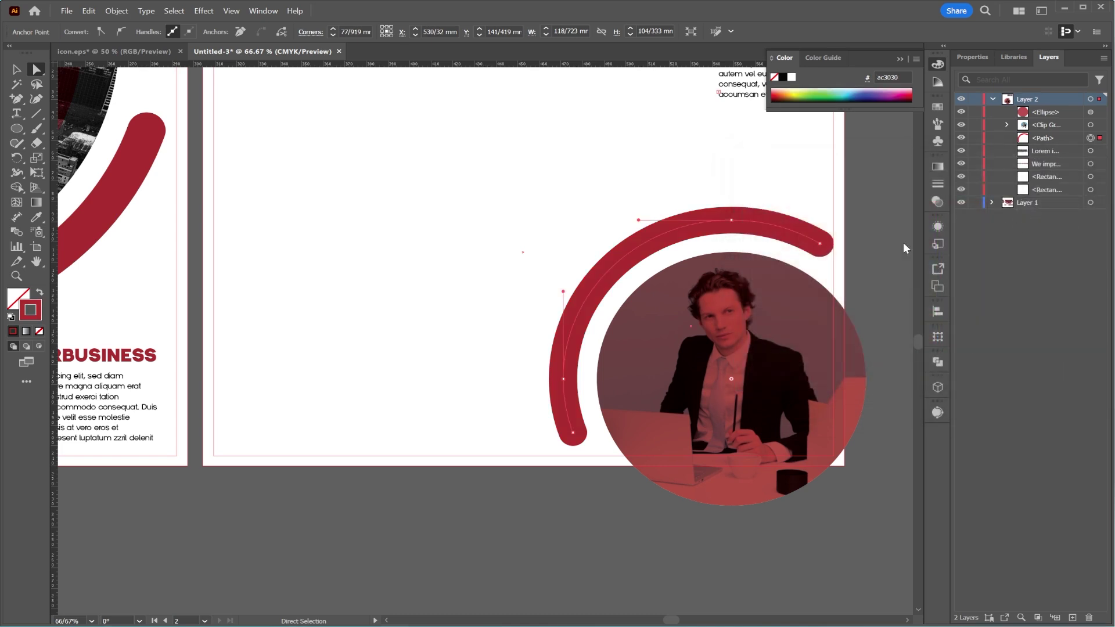
click(391, 287)
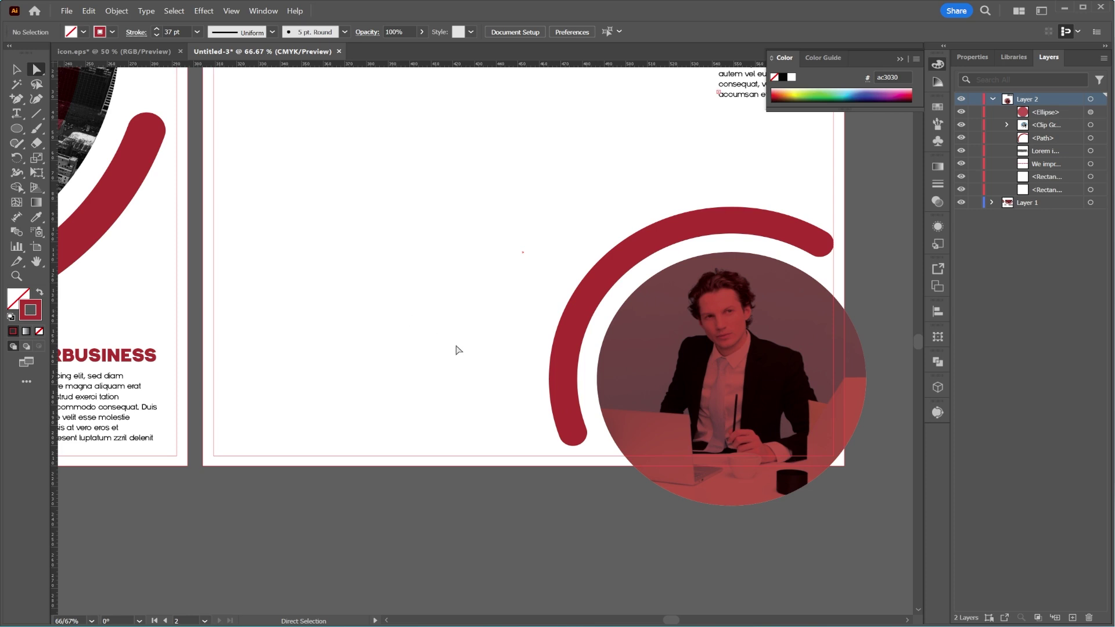
Draw a circle about 152 mm in diameter centred on the second page's upper edge, and shift it slightly down onto the page
drag(429, 248, 456, 349)
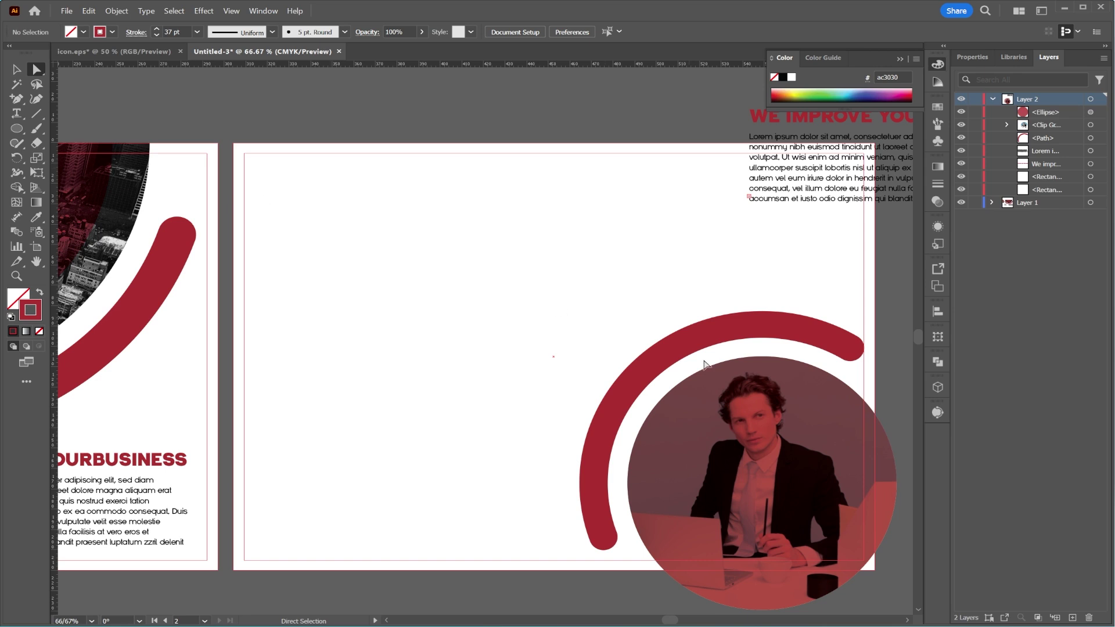
drag(890, 300, 656, 461)
click(505, 285)
click(17, 70)
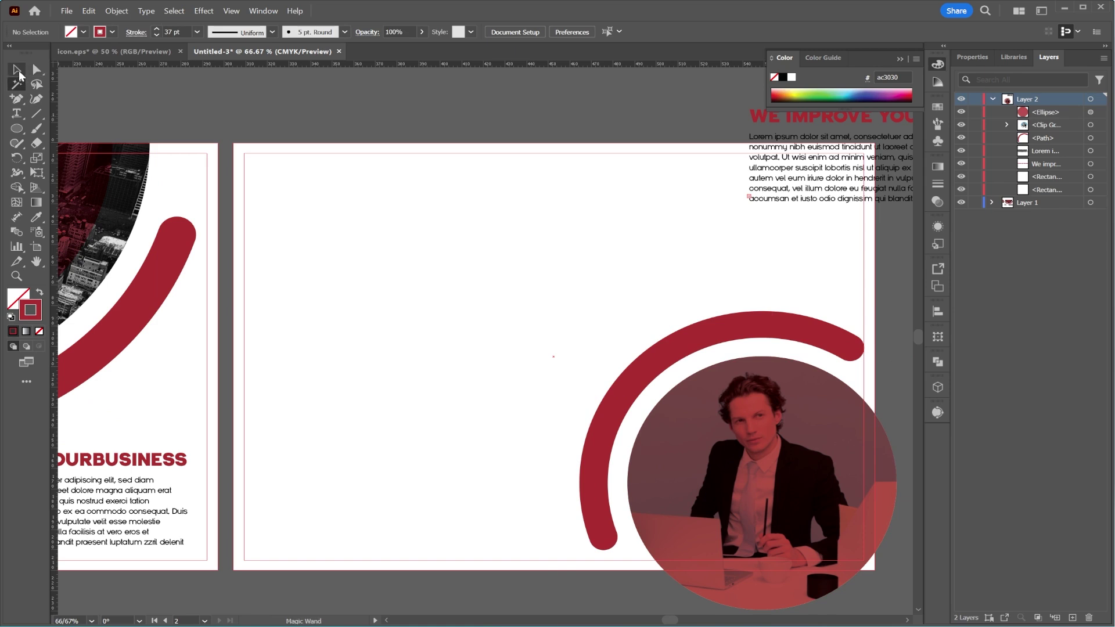
click(24, 130)
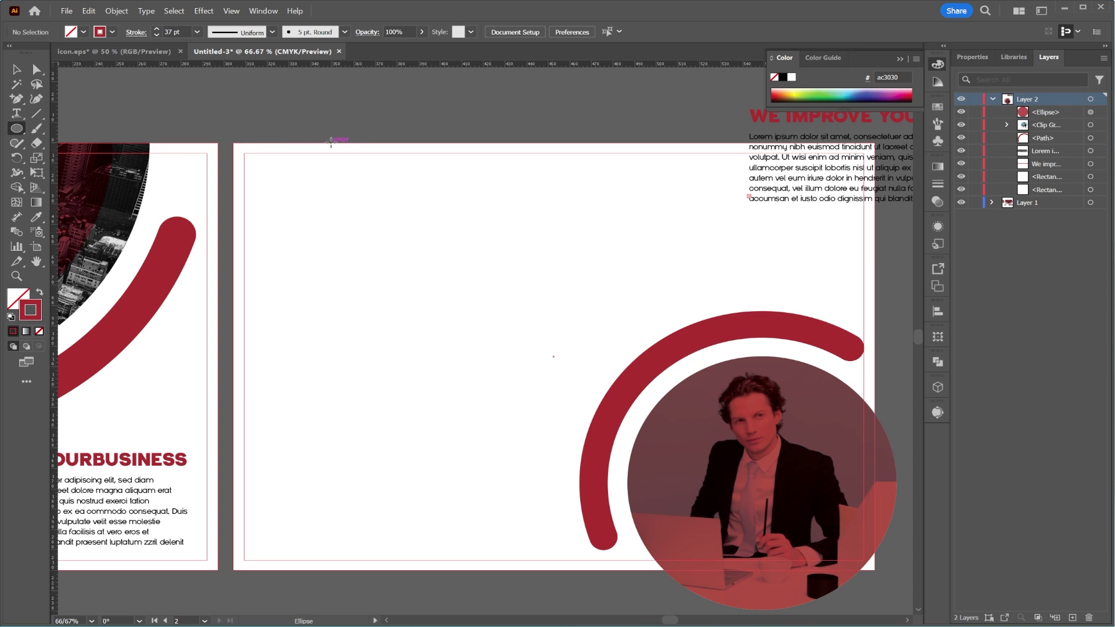
drag(330, 143, 495, 238)
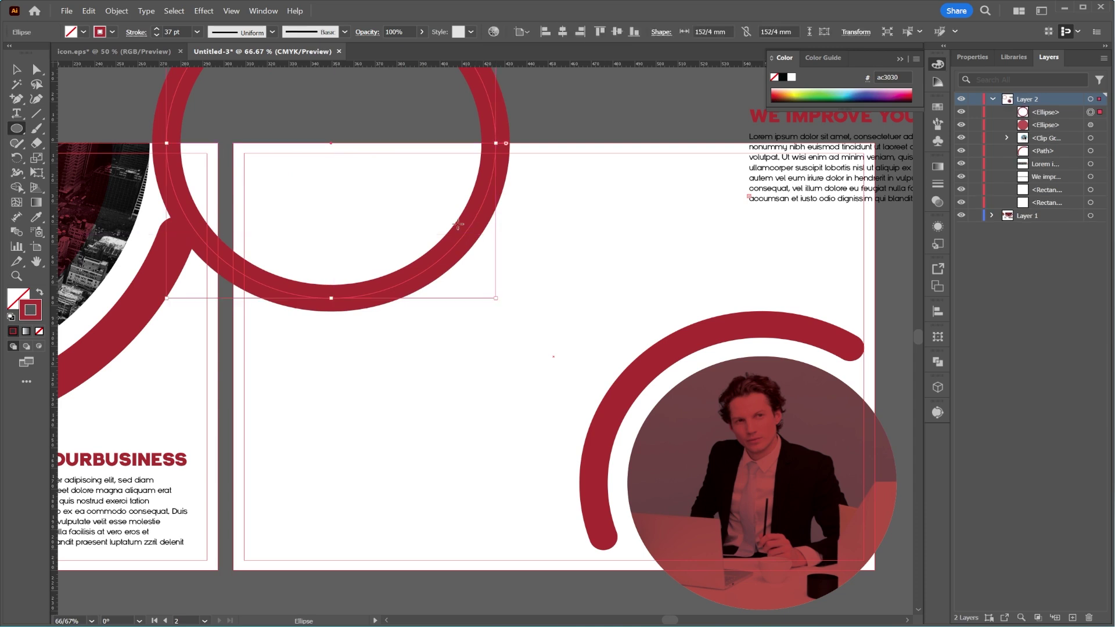
click(16, 69)
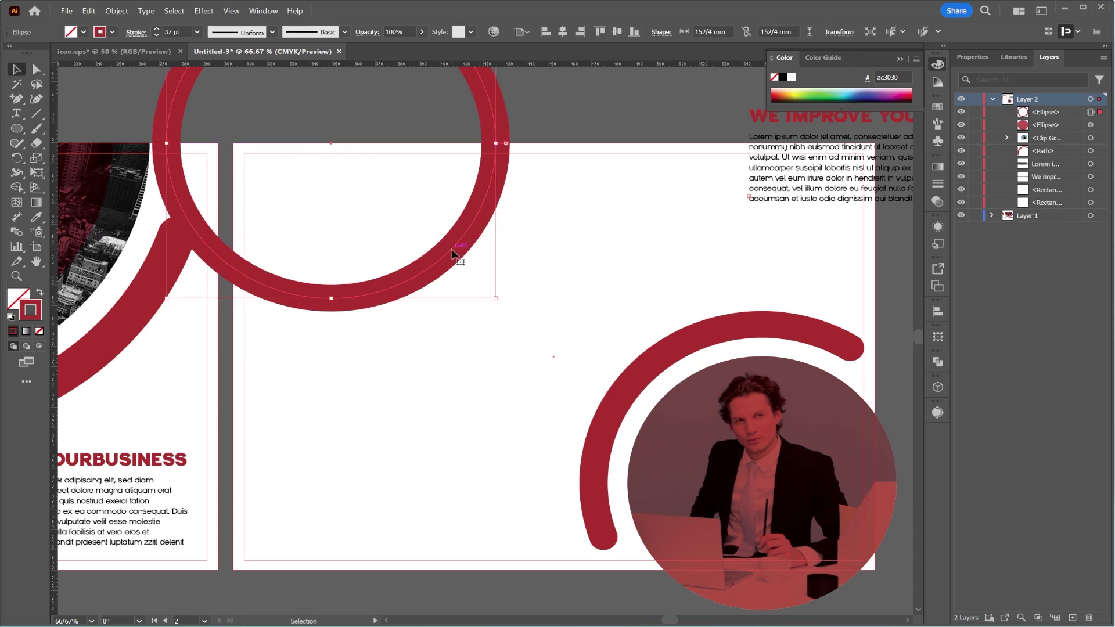
drag(451, 256, 454, 284)
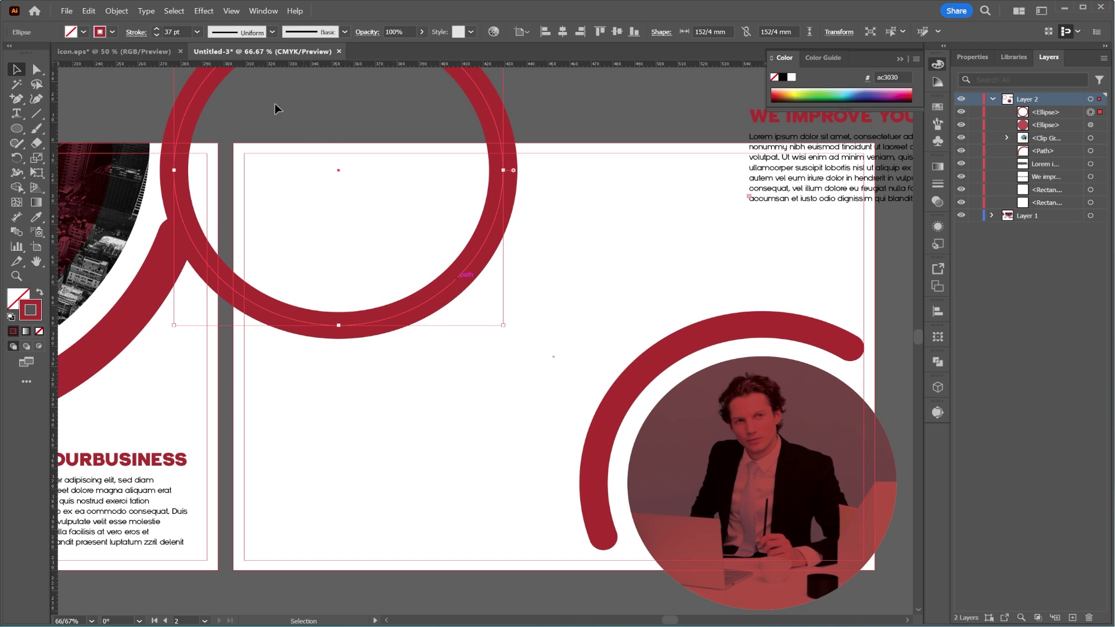
Set the new circle's stroke weight to 5 pt
double_click(167, 32)
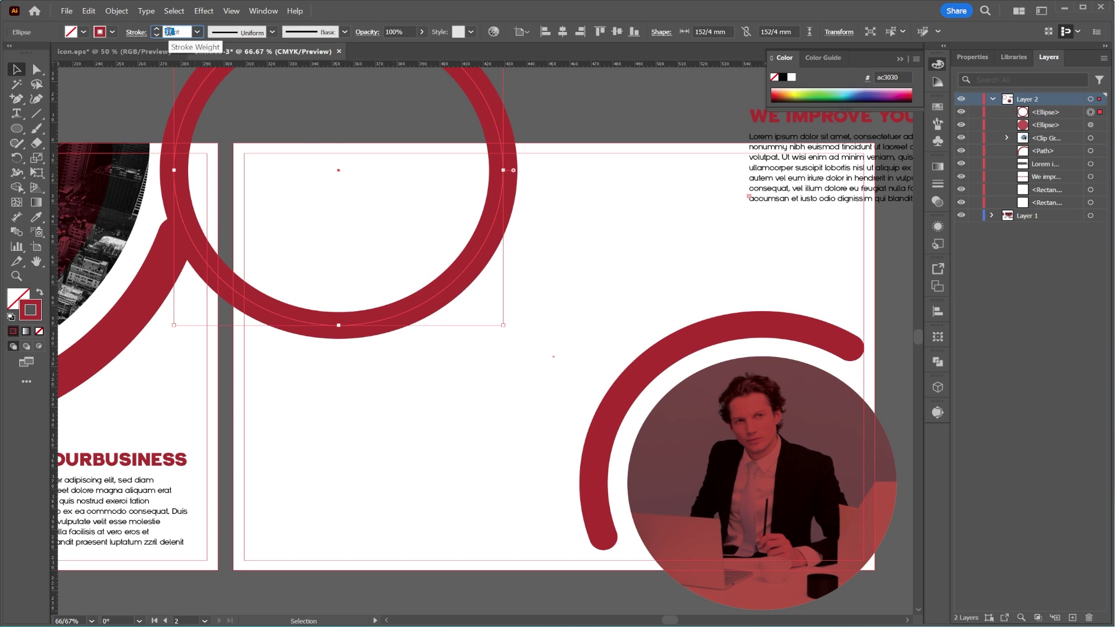
click(356, 121)
click(498, 213)
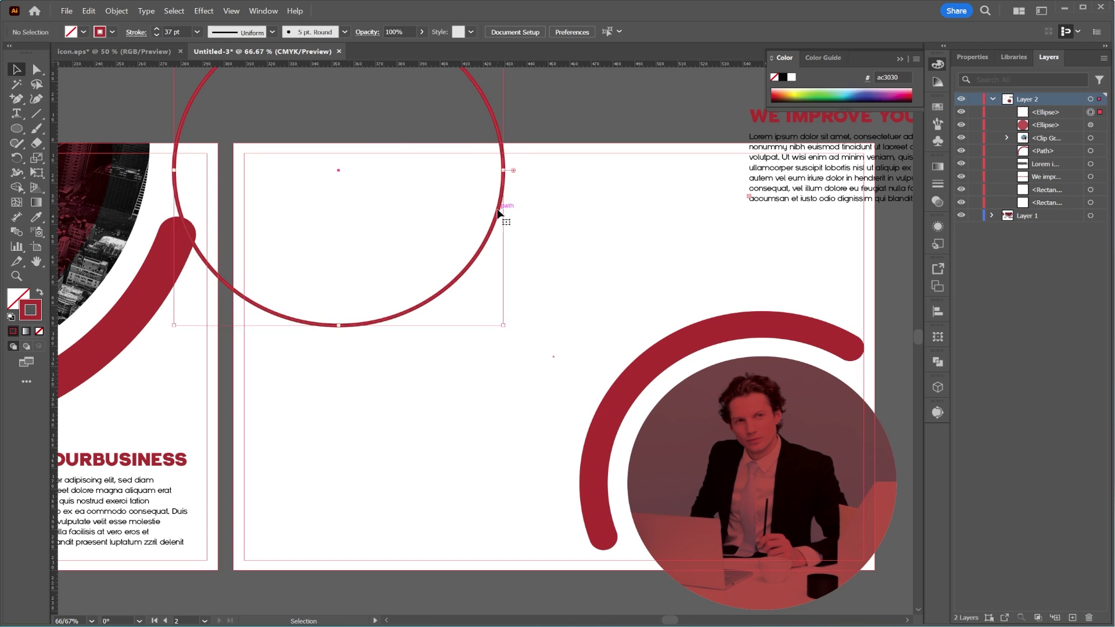
Paste a copy of the thin ring in front and scale it around its centre to about 125 mm in diameter
right_click(483, 248)
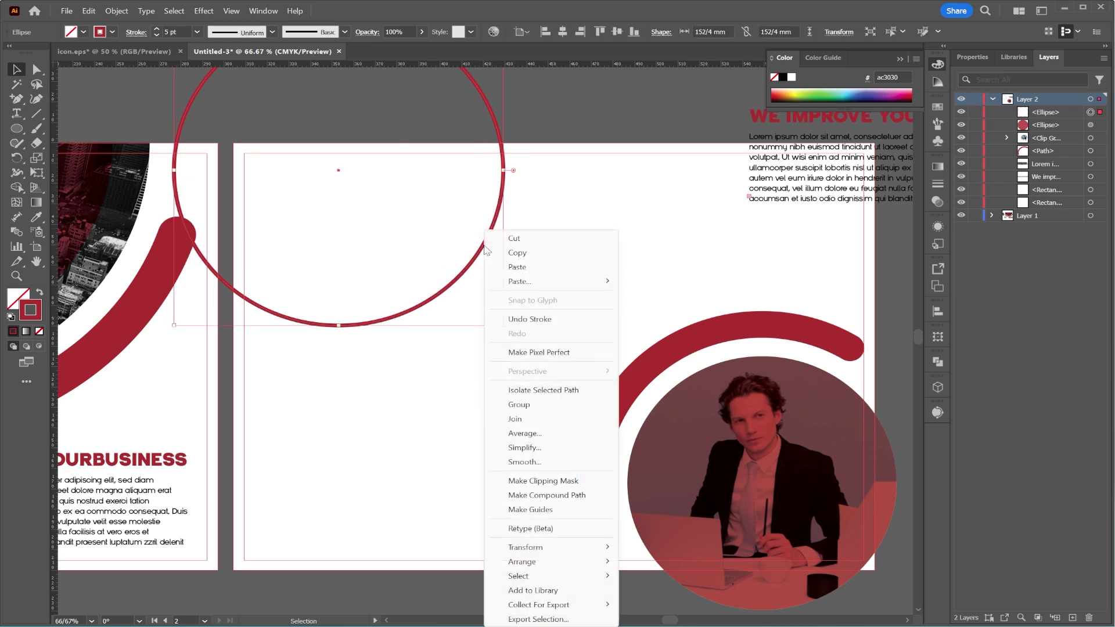
click(522, 250)
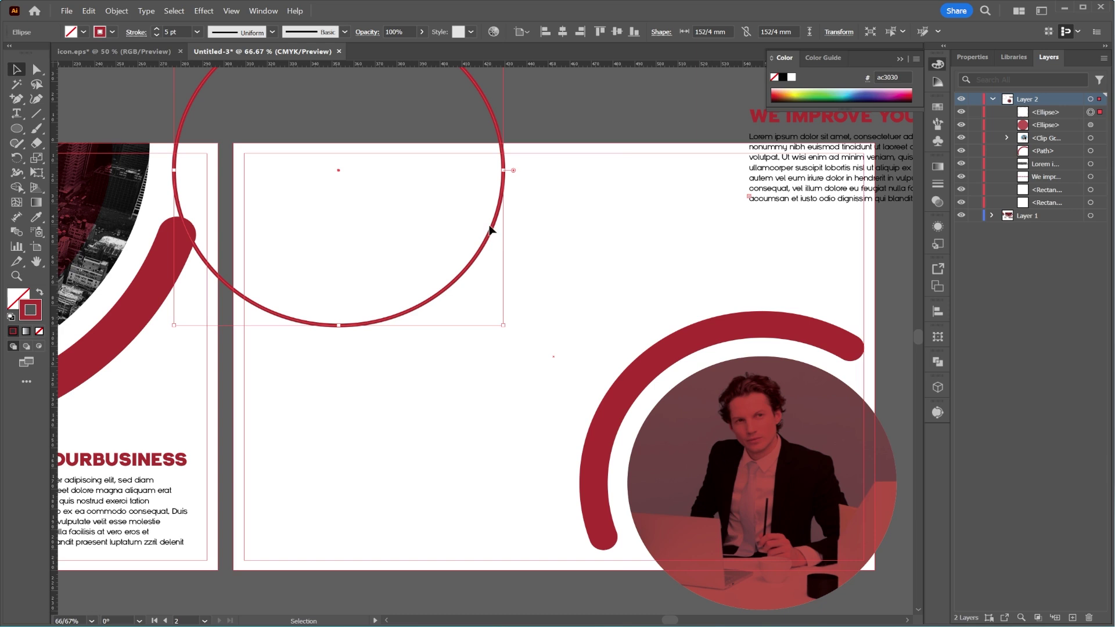
right_click(491, 228)
mouse_move(559, 279)
click(646, 279)
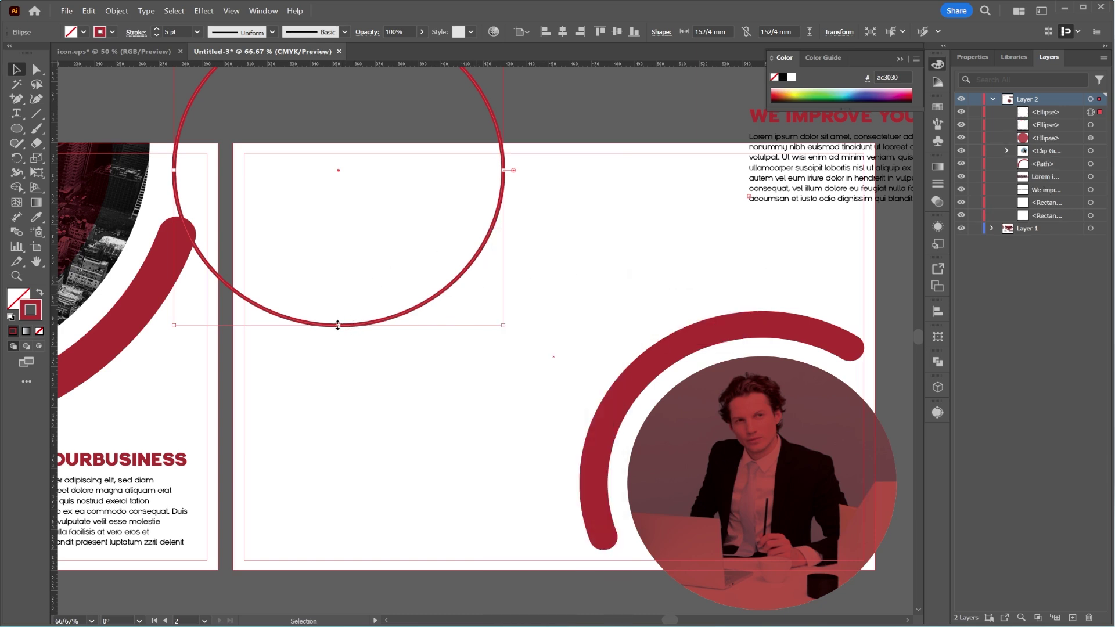
drag(338, 325, 336, 298)
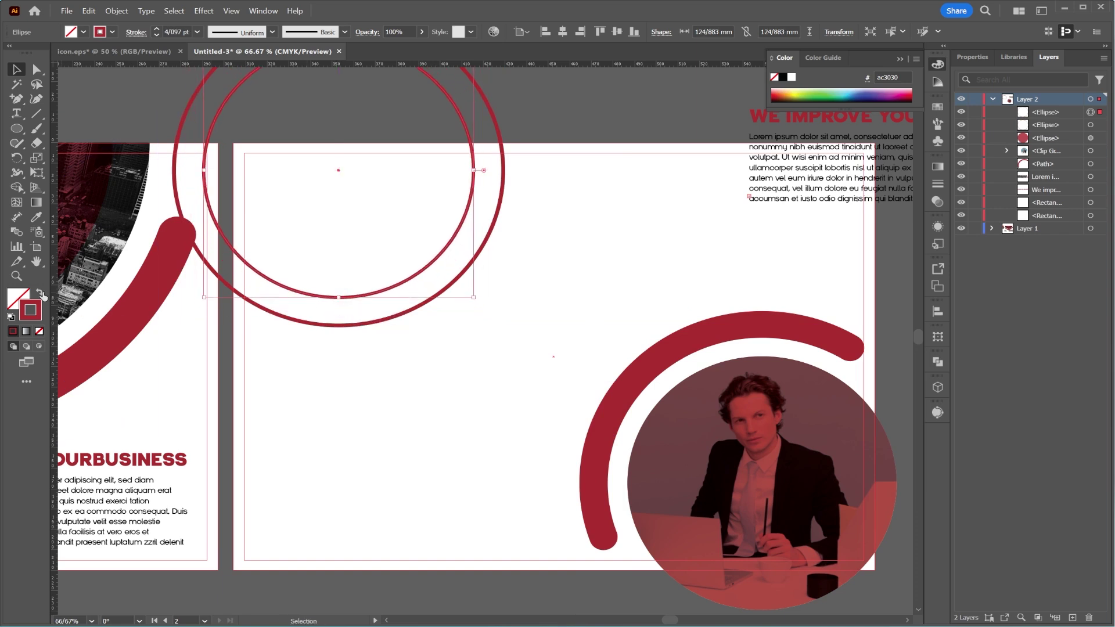
Swap the inner circle's fill and stroke so it is solid red, and paste a copy of it in front
click(41, 293)
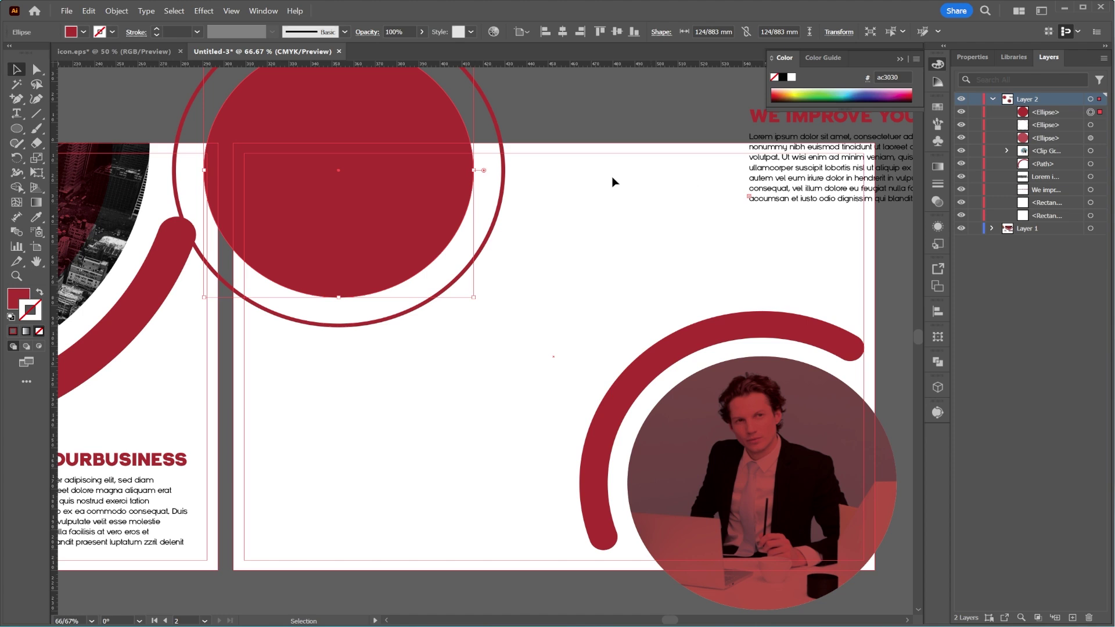
right_click(391, 194)
click(410, 210)
right_click(411, 186)
mouse_move(473, 229)
click(583, 240)
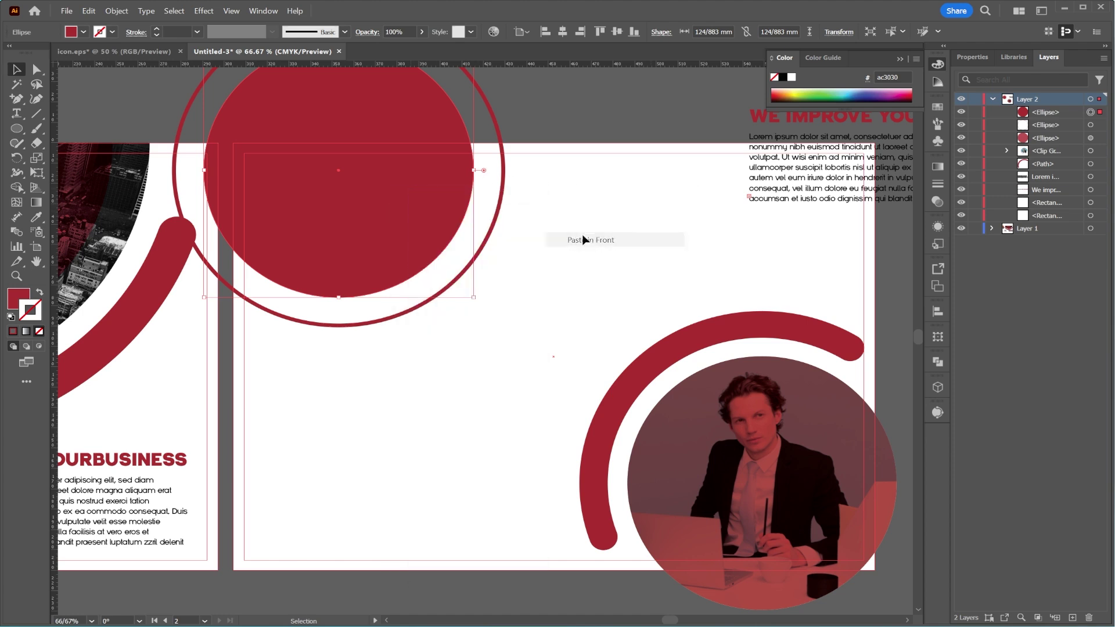
Fill the lower of the two stacked inner circles with light grey e6e7e8
click(1090, 125)
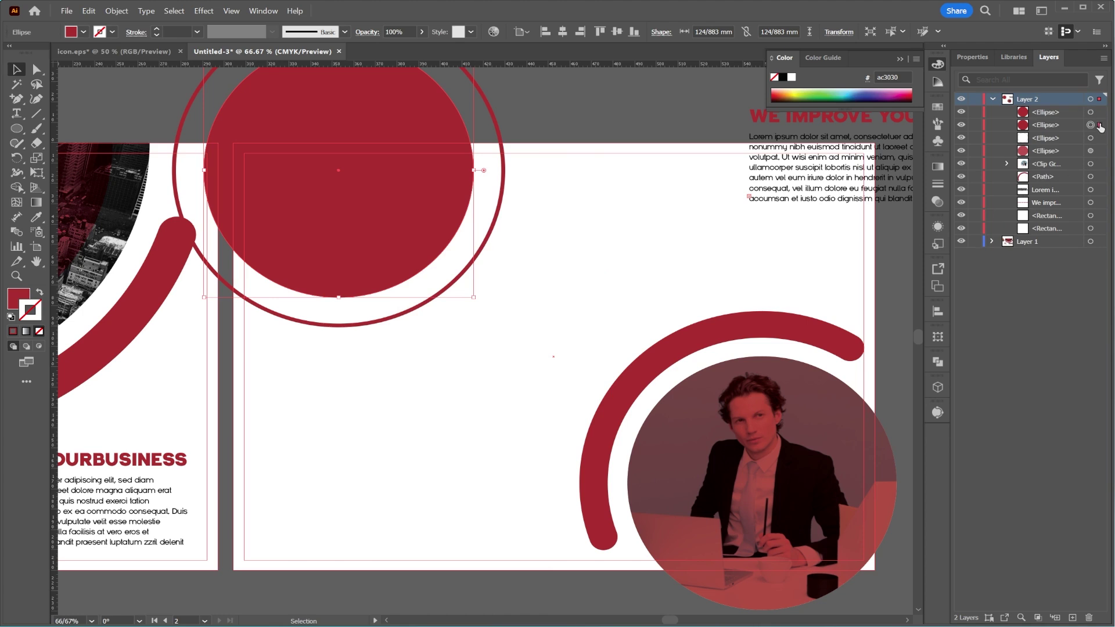
click(14, 299)
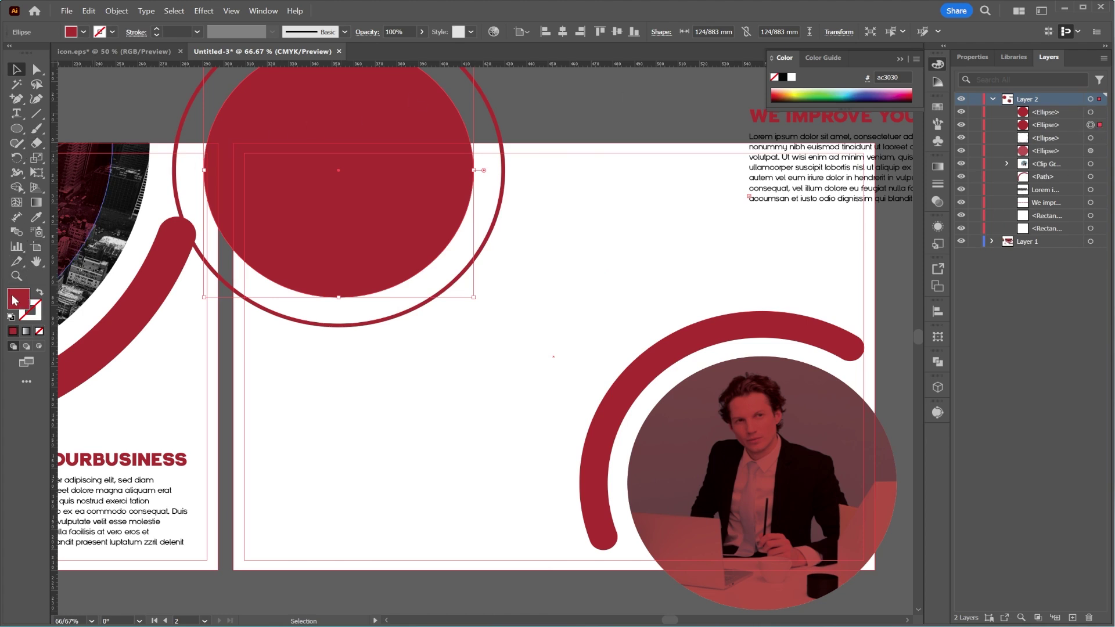
click(83, 31)
click(99, 88)
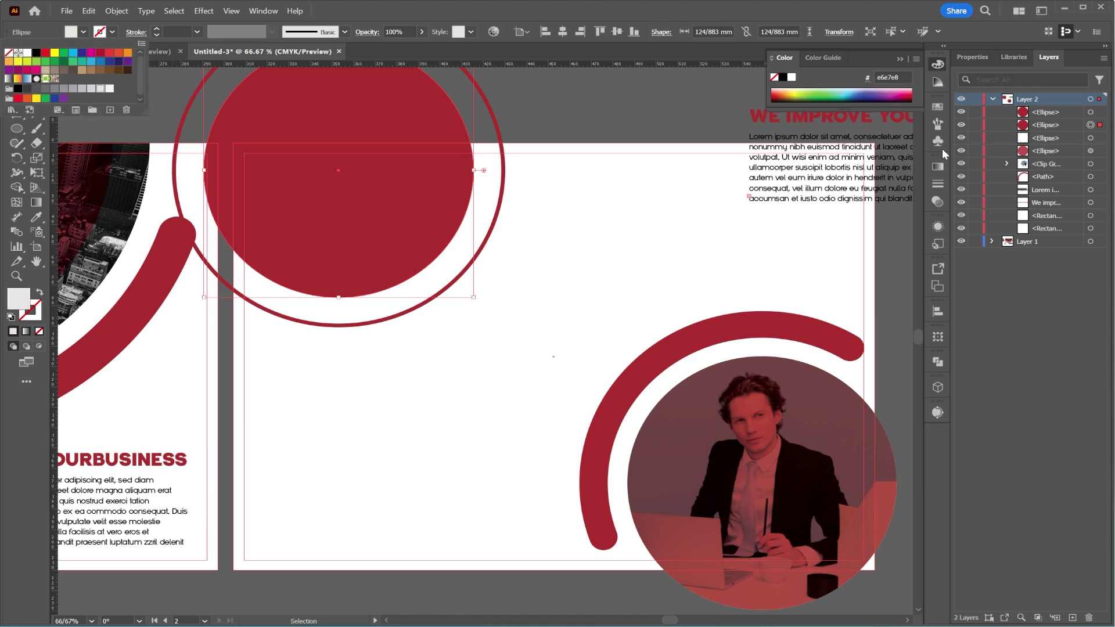
click(1097, 124)
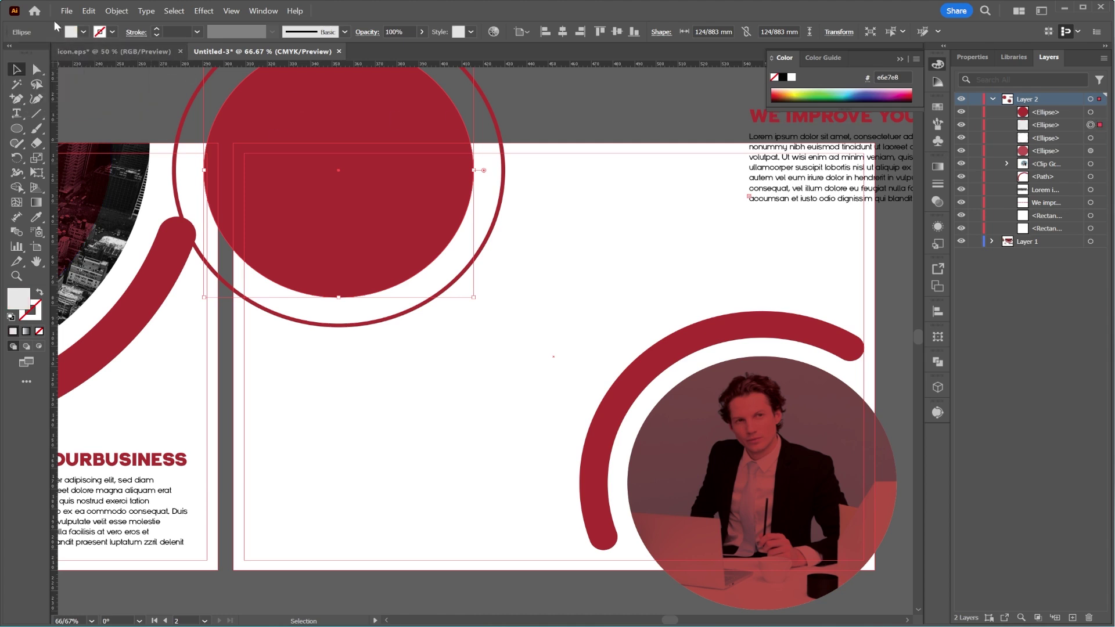
Place the 6-Management-Business-Systems-for-Small-Businesses.jpg image over the inner circle and scale it to about 143 mm wide
click(66, 11)
click(87, 245)
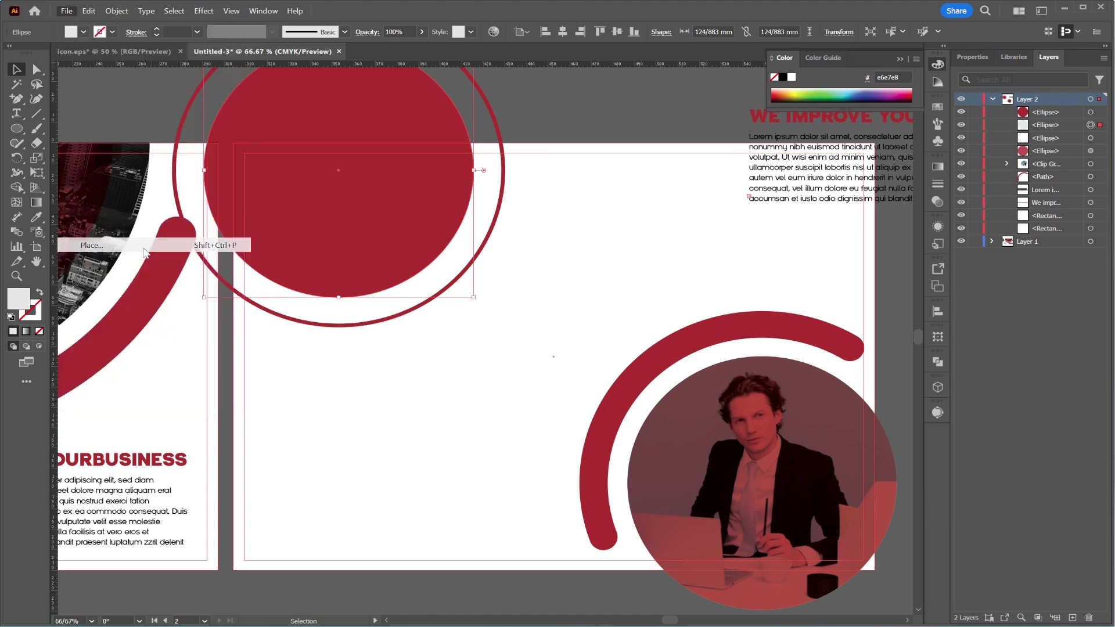
click(307, 210)
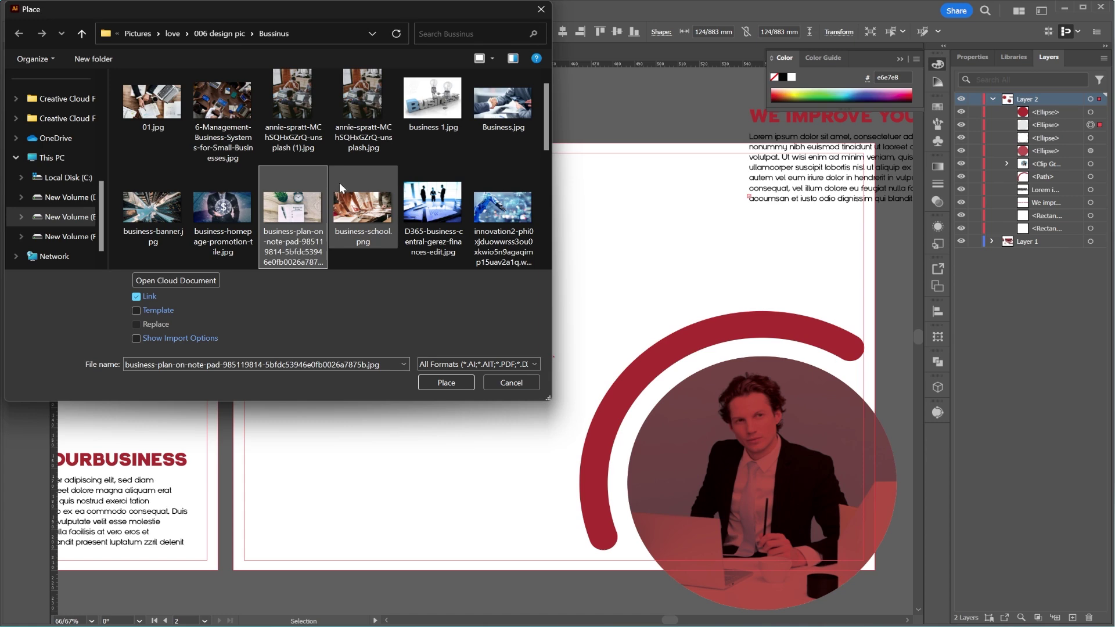
double_click(222, 114)
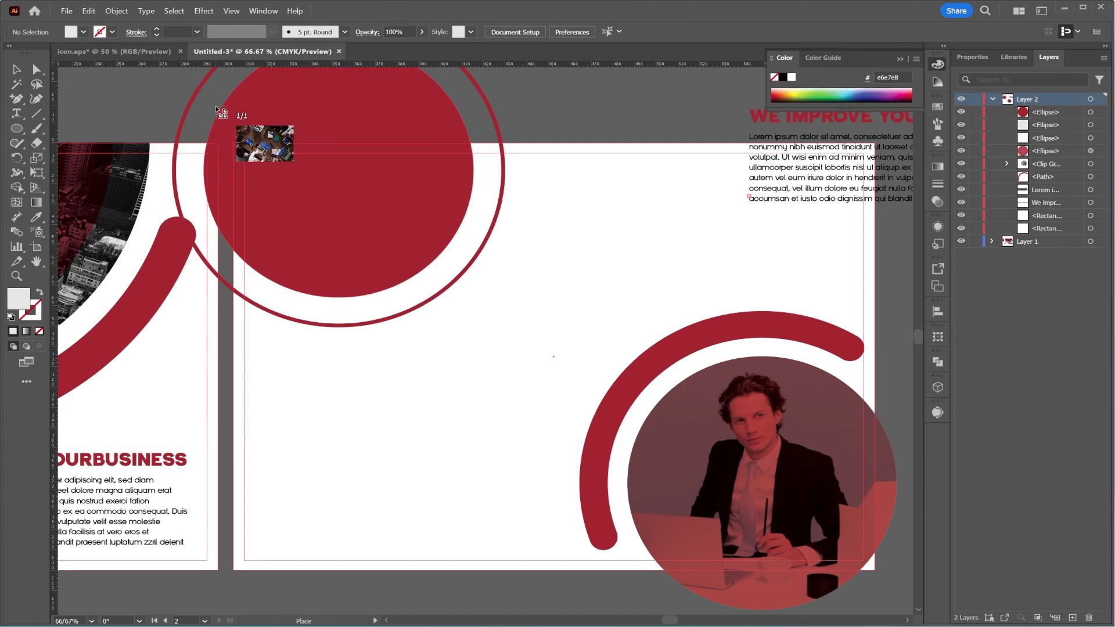
mouse_move(220, 96)
mouse_down()
mouse_move(510, 304)
mouse_move(551, 319)
mouse_up()
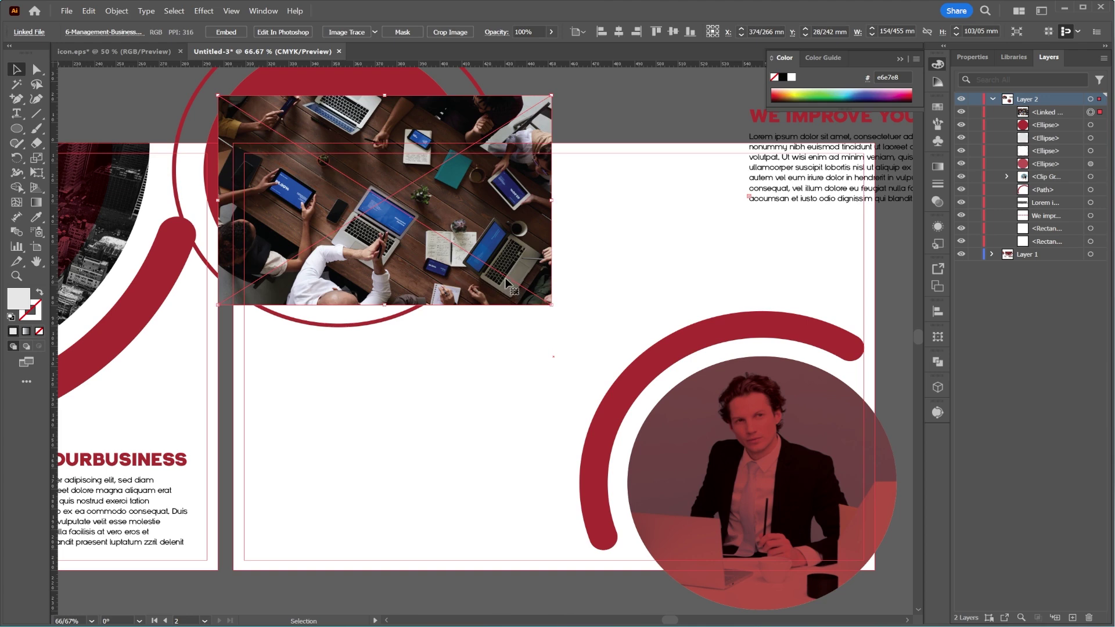
drag(551, 202, 527, 202)
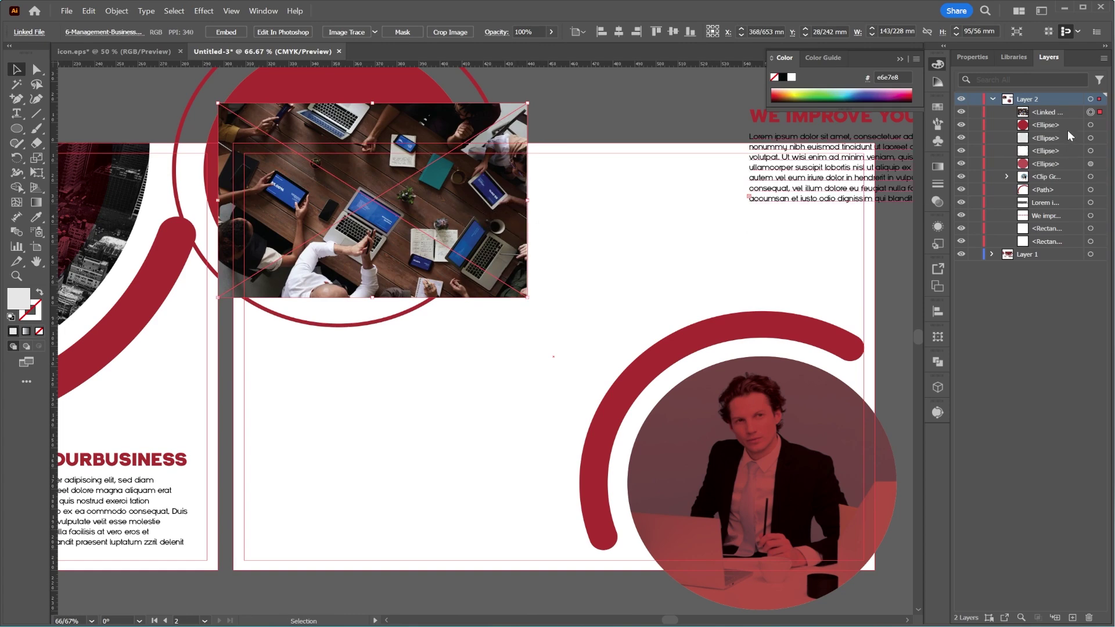
Move the linked office photo directly beneath the light grey circle in the stacking order and clip it to that circle with a clipping mask
drag(1061, 118, 1053, 154)
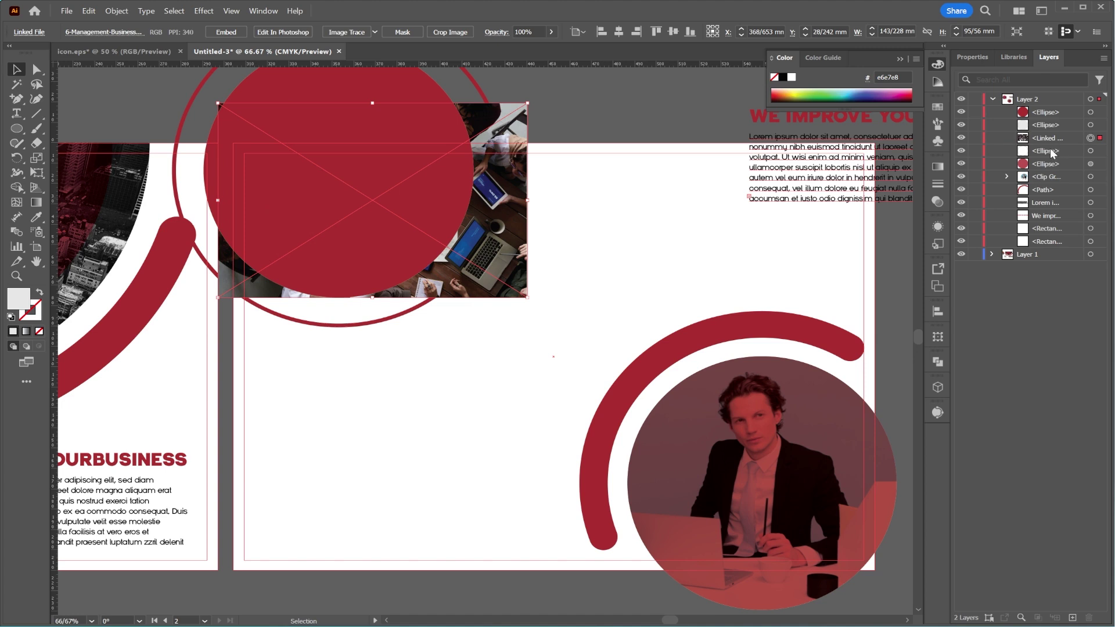
shift+click(1091, 125)
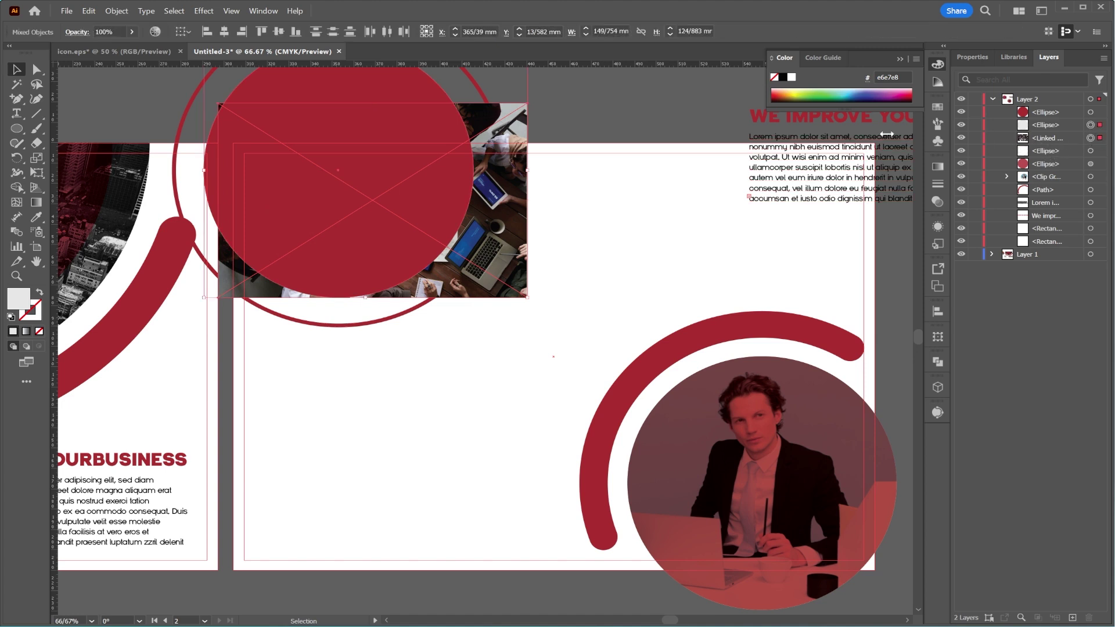
right_click(525, 215)
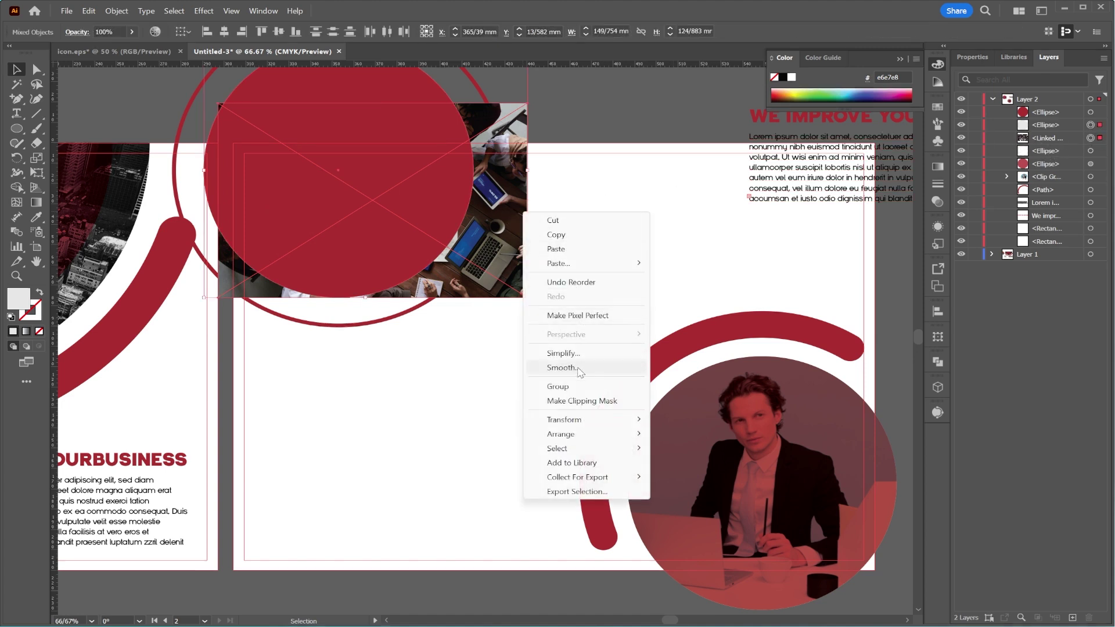
click(607, 401)
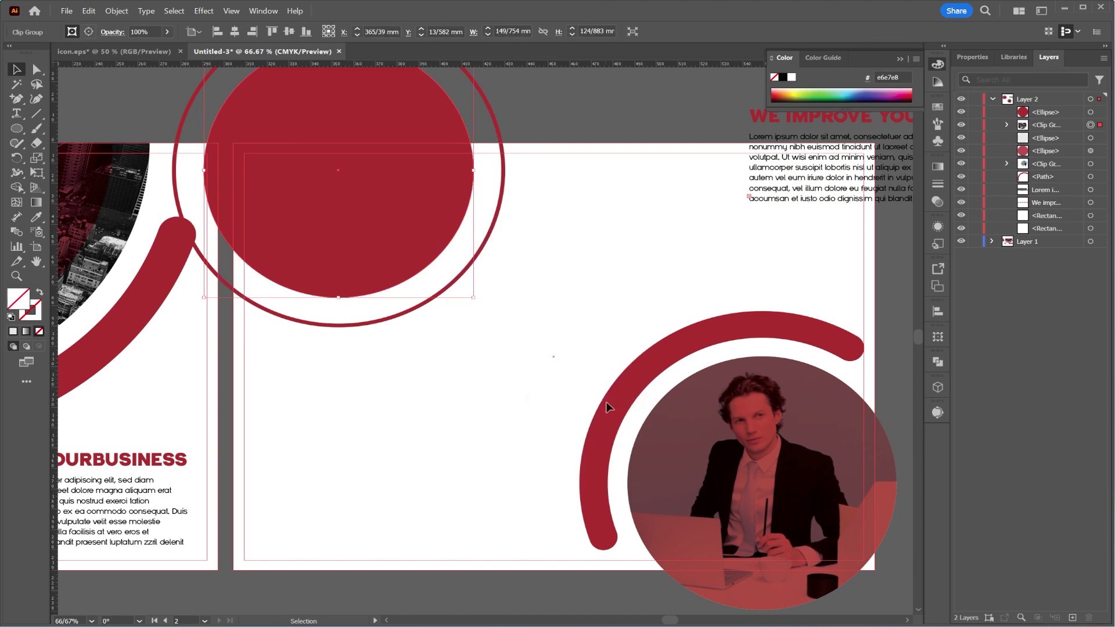
Set the solid red circle over the clipped office photo to the Multiply blend mode at 81% opacity
click(1097, 112)
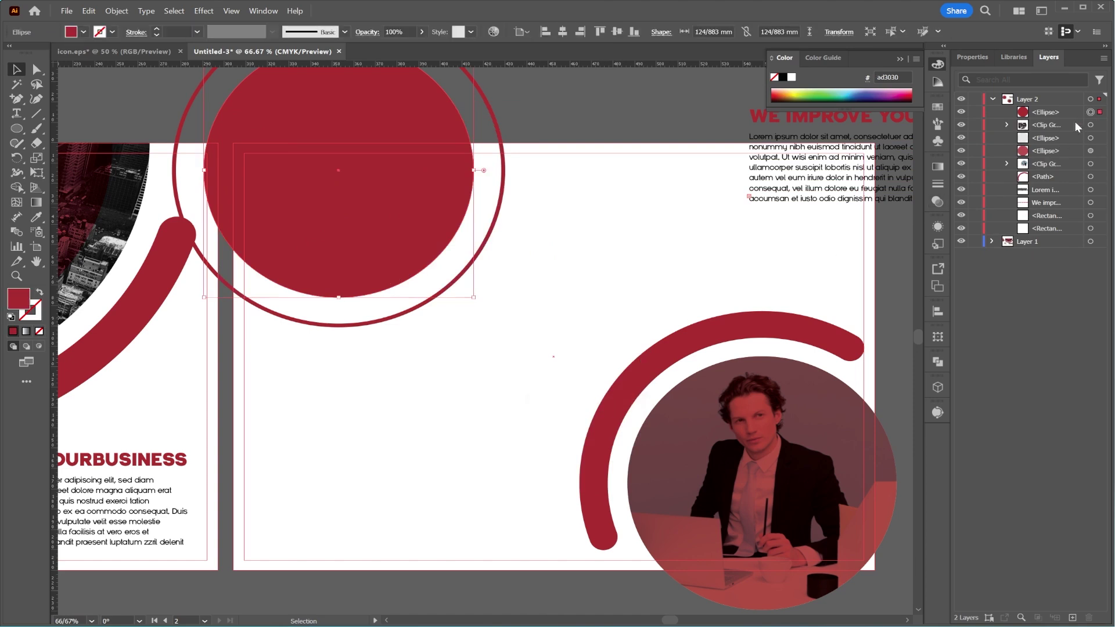
click(937, 202)
click(804, 179)
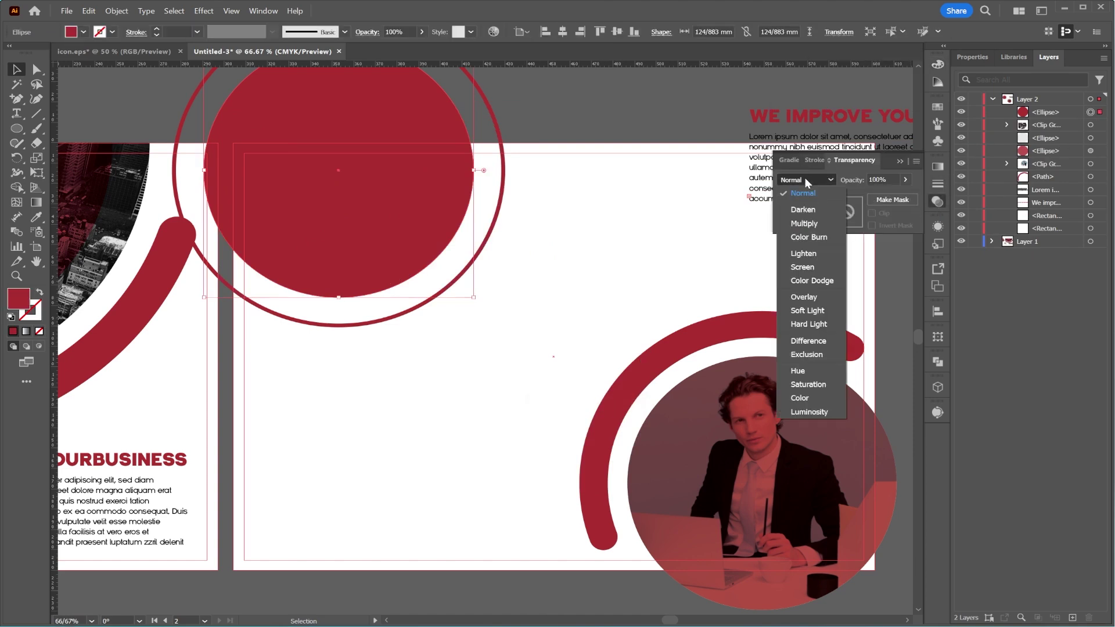
click(805, 219)
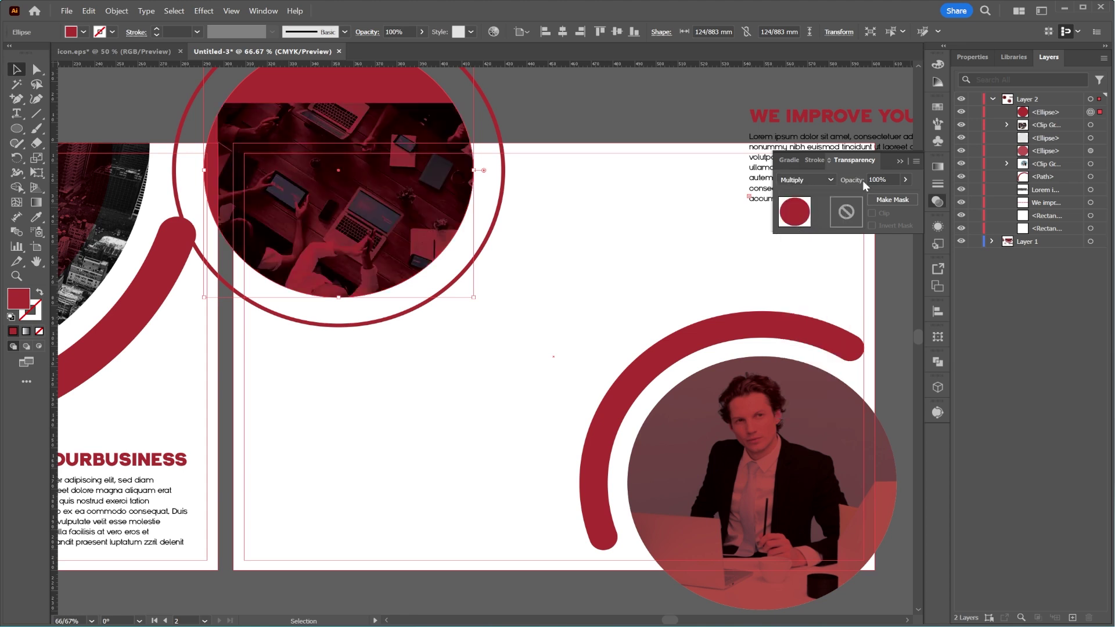
click(907, 181)
drag(902, 197, 897, 199)
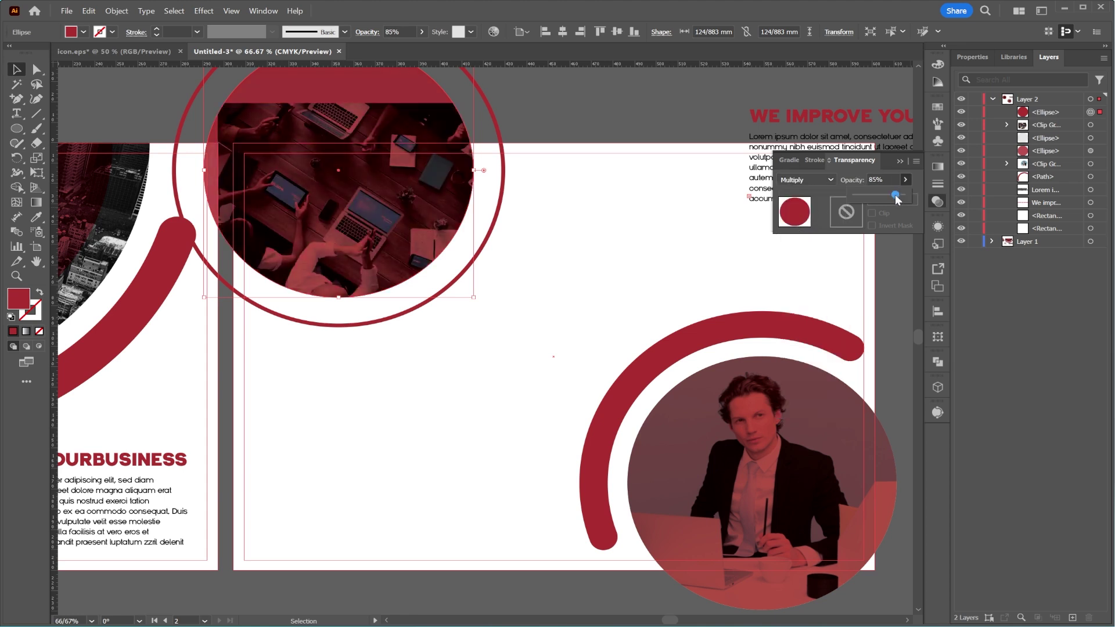
click(608, 192)
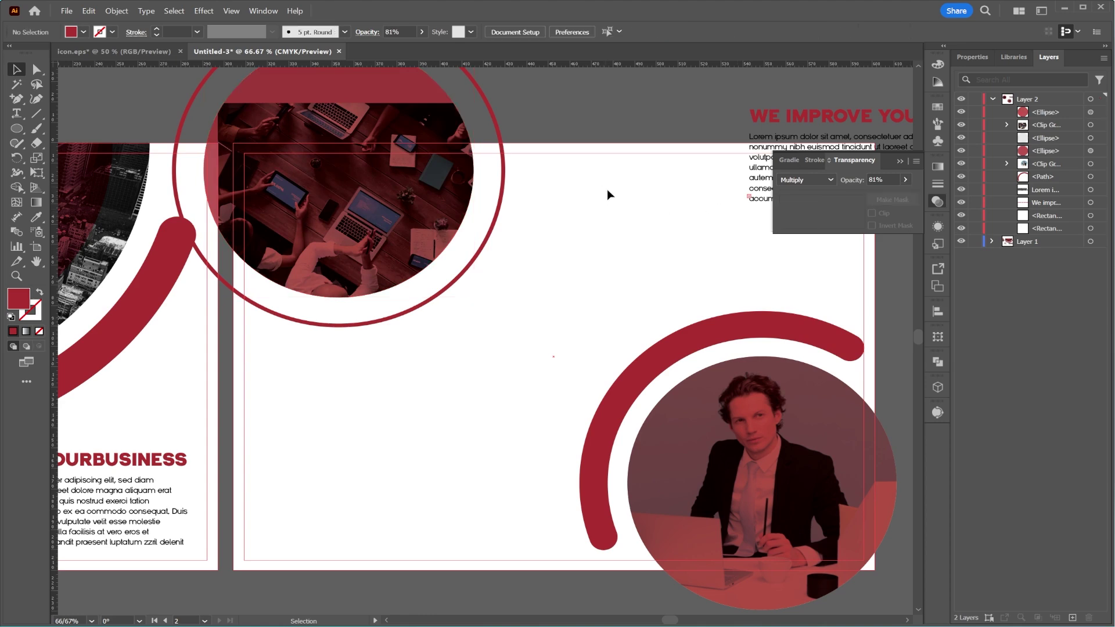
click(900, 158)
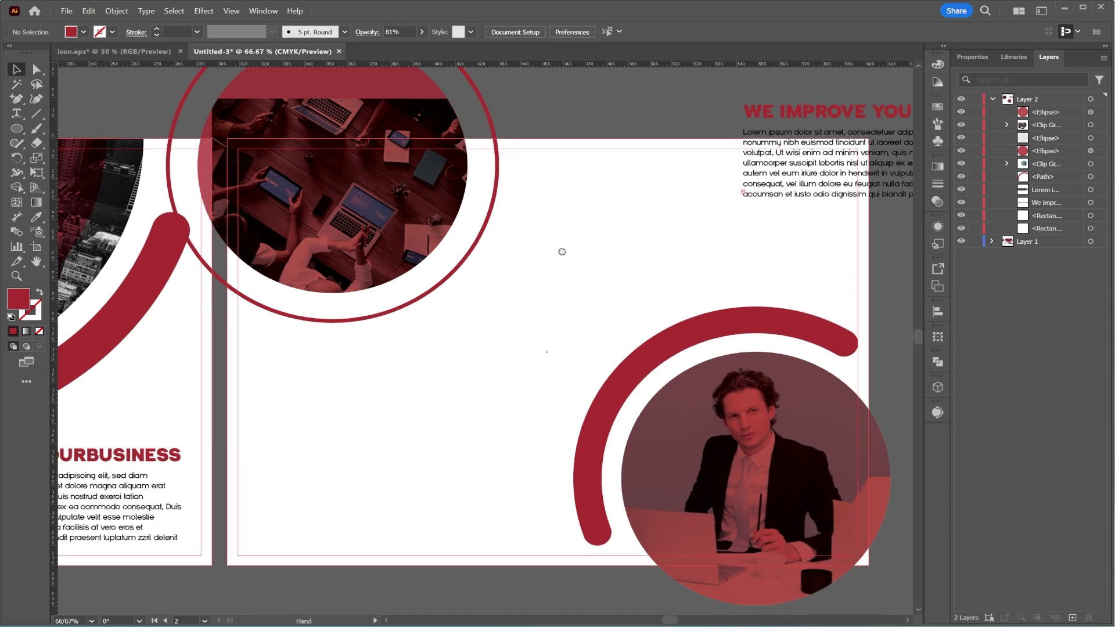
Move the WE IMPROVE YOURBUSINESS heading and its paragraph into the second page's upper-right area, above the thick arc
scroll(425, 234, down, 2)
scroll(426, 233, right, 3)
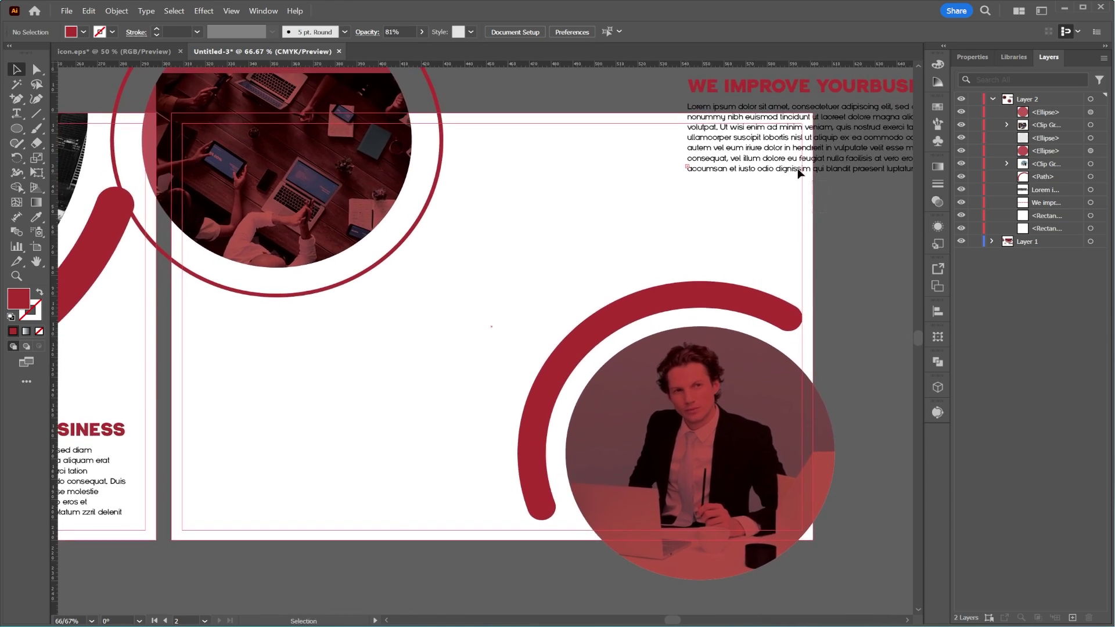
drag(738, 88, 252, 406)
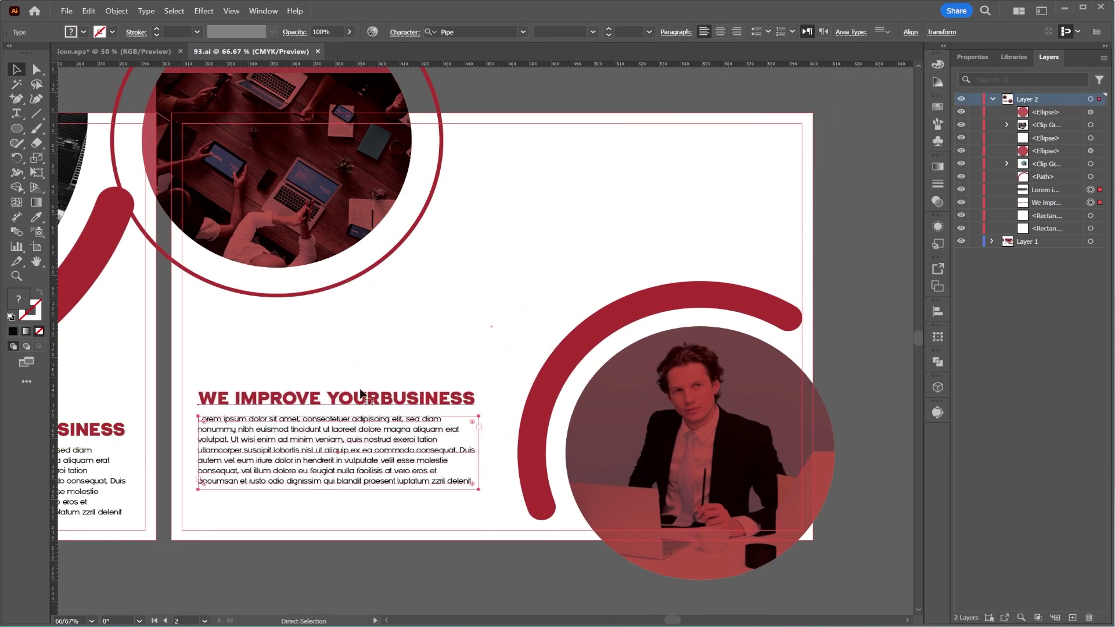
drag(357, 398, 651, 169)
click(281, 415)
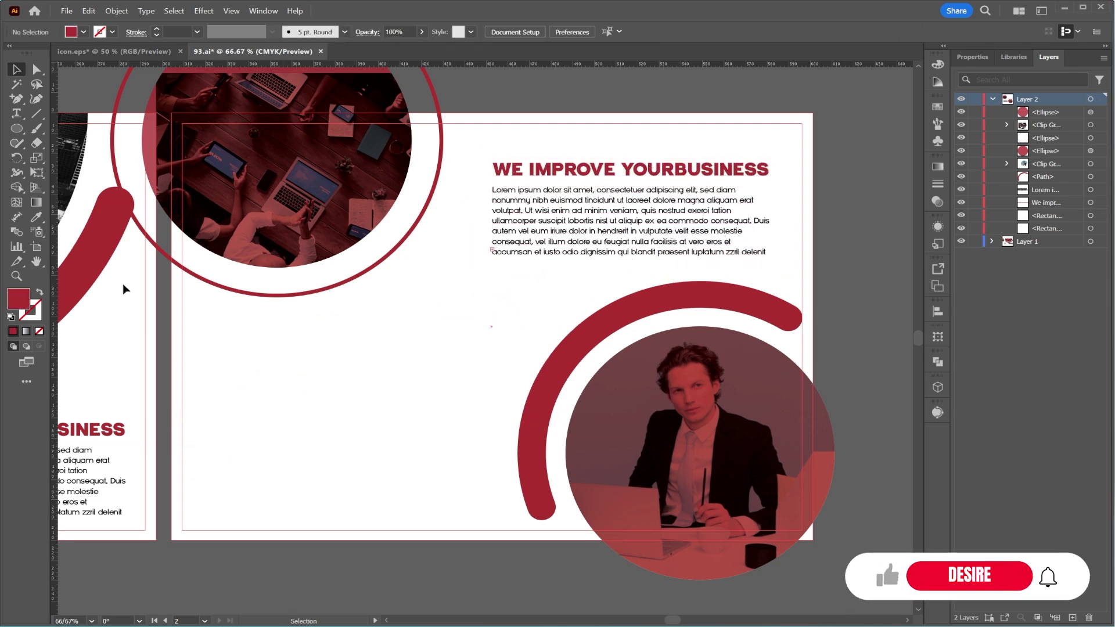
Paste the four icons with the FINANCE, DATA, SHEILD and ANALYSIS labels and move them to the empty lower-left area of the second page
key(ctrl+v)
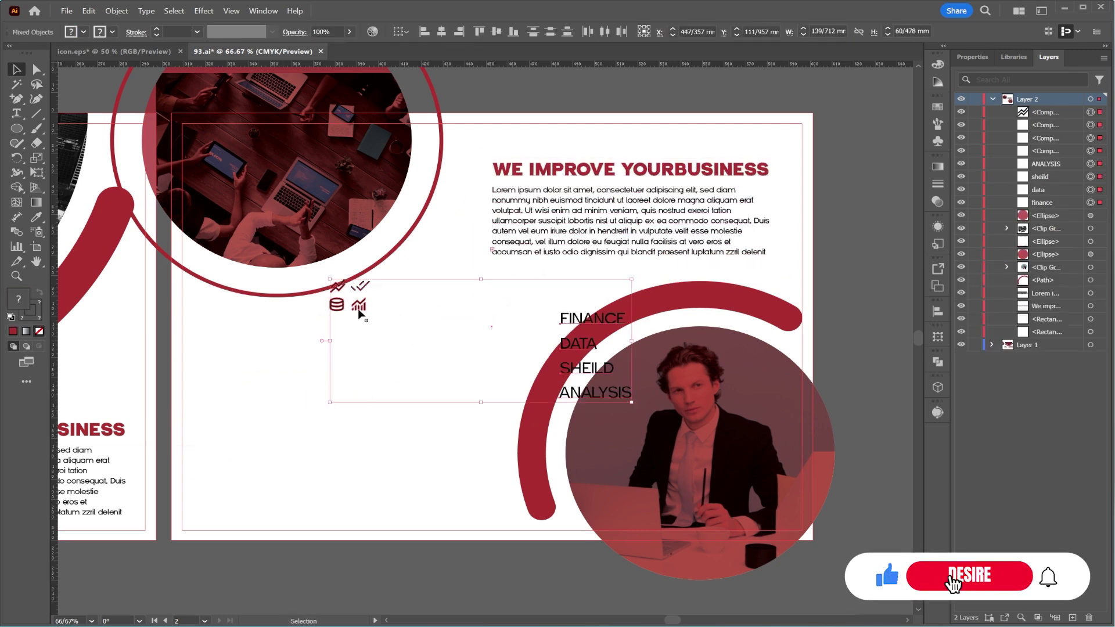
drag(360, 311, 231, 384)
click(394, 495)
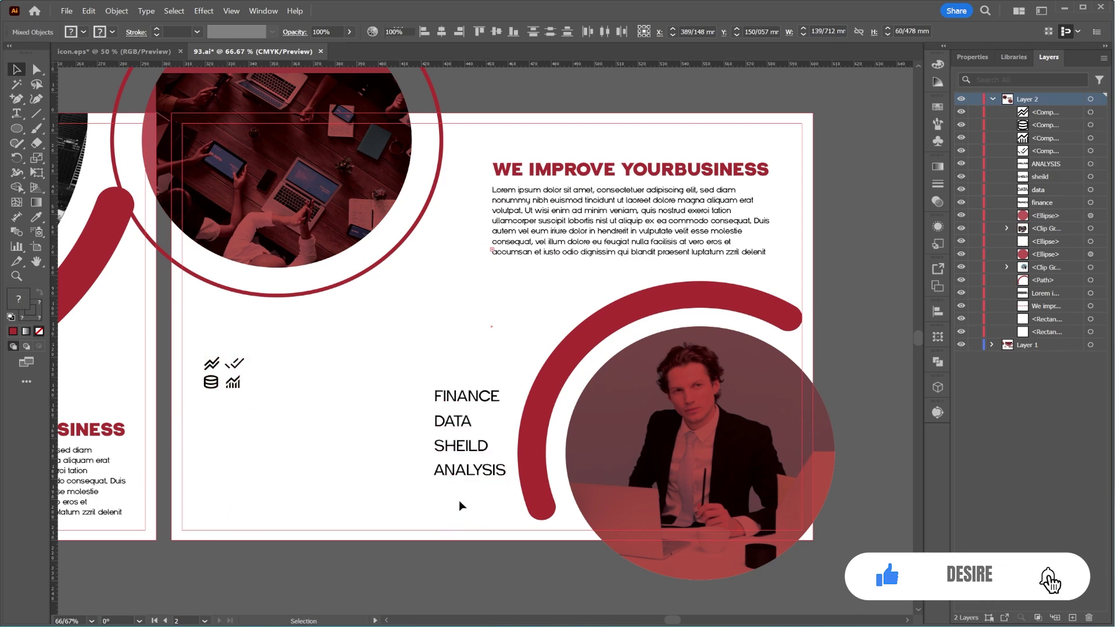
Select the four text labels FINANCE, DATA, SHEILD and ANALYSIS together
click(436, 396)
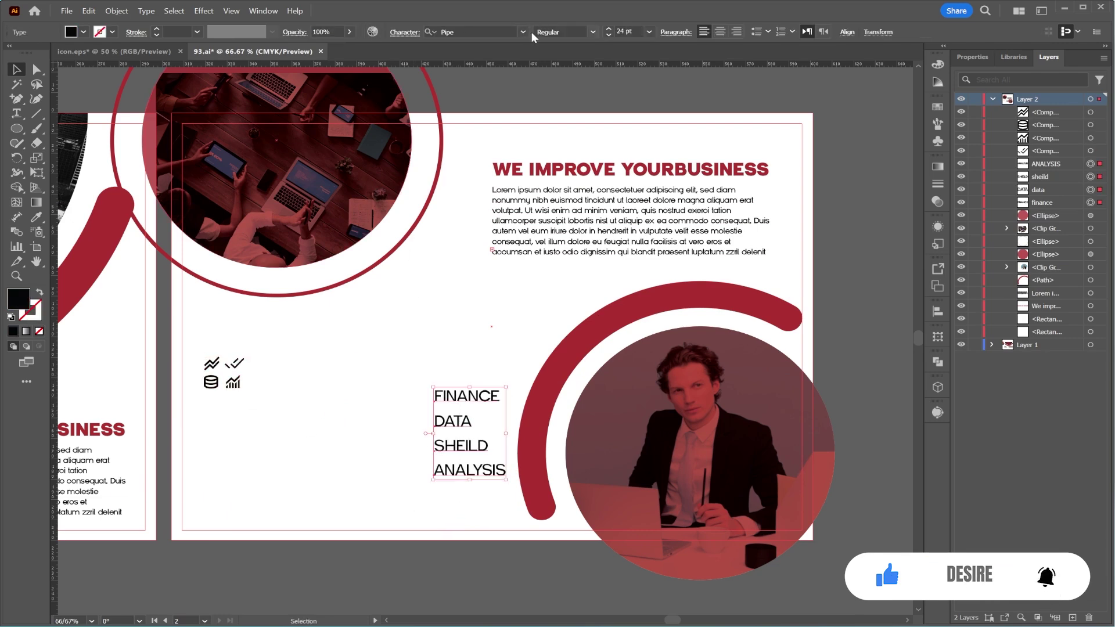